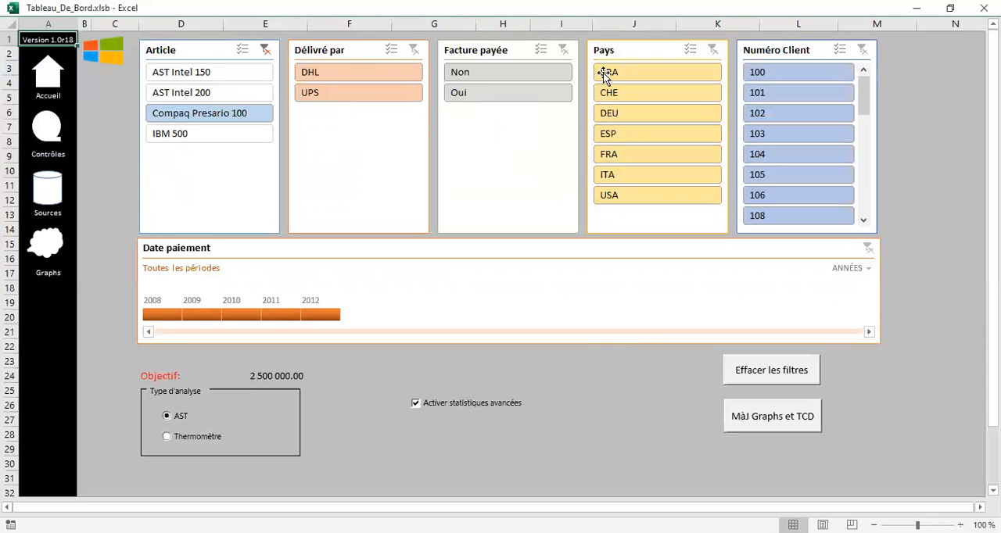
Switch to the DASHBORDMARKETING.xlsm workbook and delete the labels in F2:O16 and the logo from the ACEUIL sheet.
{"action": "key", "text": "alt+Tab"}
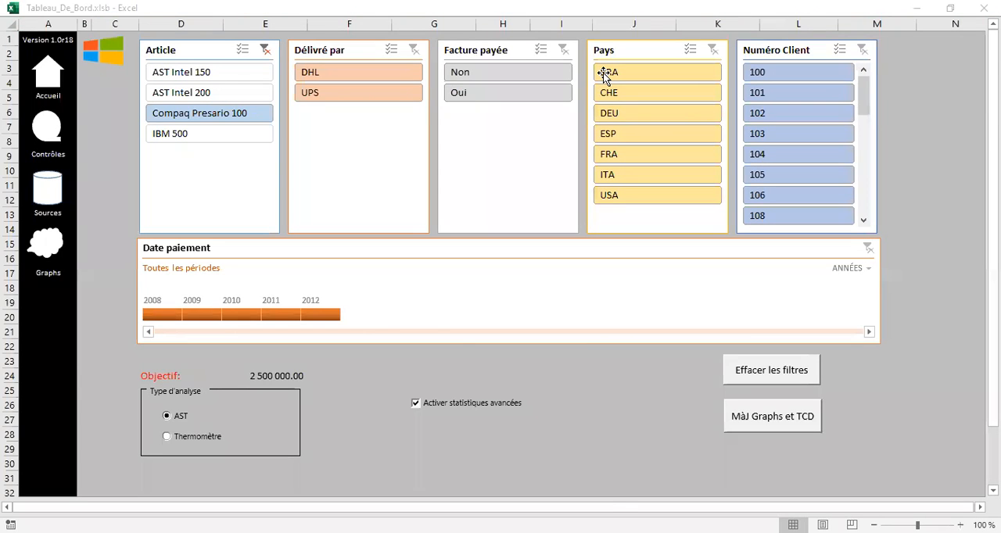
{"action": "key", "text": "alt+Tab"}
{"action": "key", "text": "Delete"}
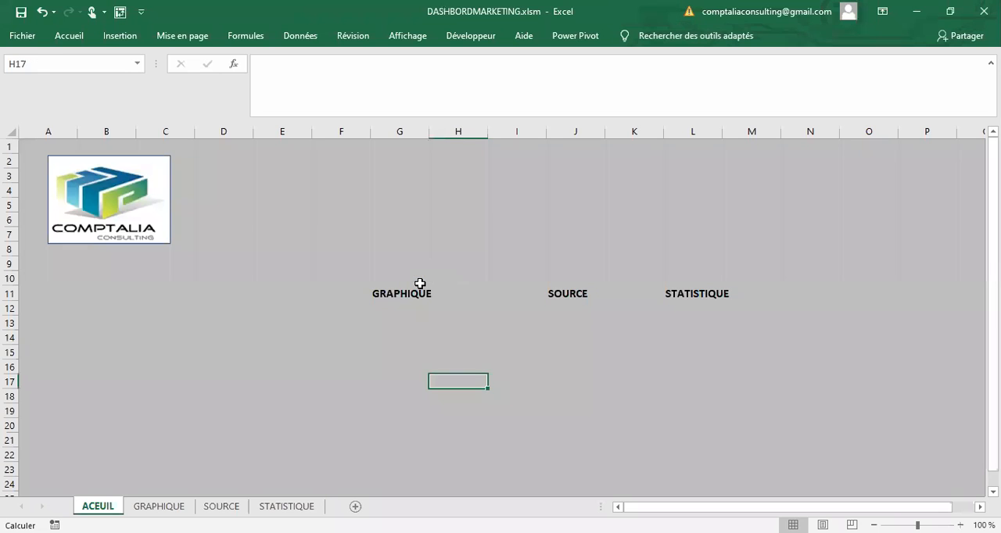
{"action": "left_click_drag", "start_coordinate": [341, 161], "coordinate": [875, 363]}
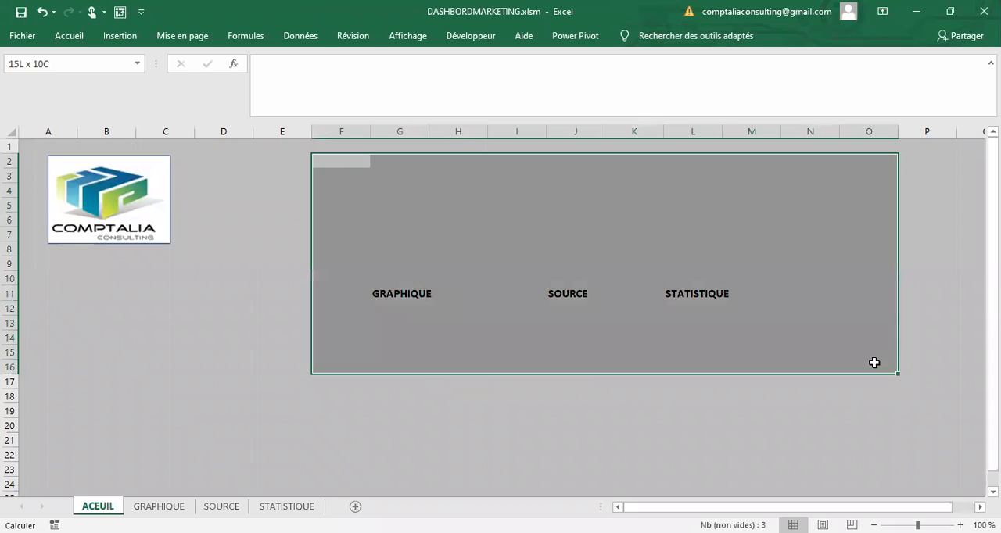
{"action": "key", "text": "Delete"}
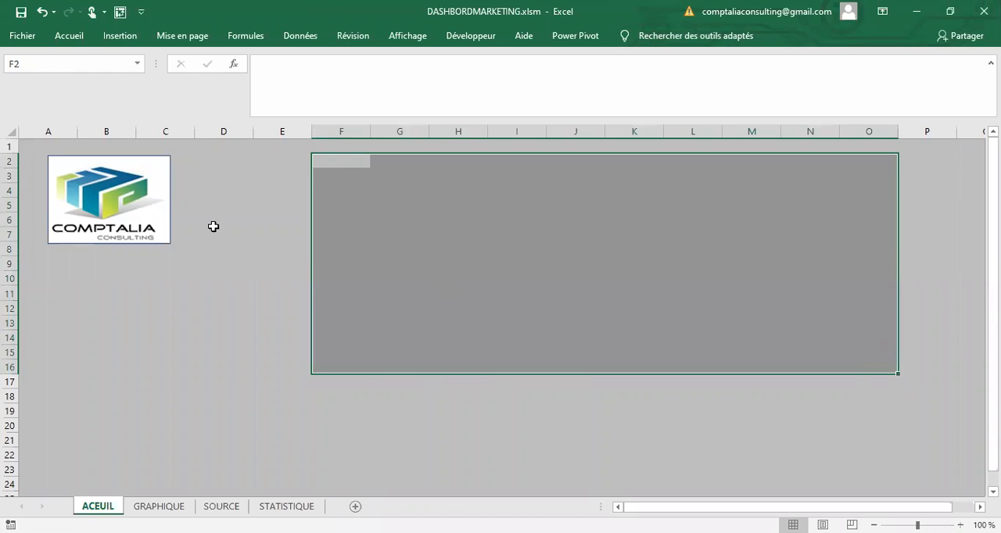
{"action": "left_click", "coordinate": [146, 213]}
{"action": "key", "text": "Delete"}
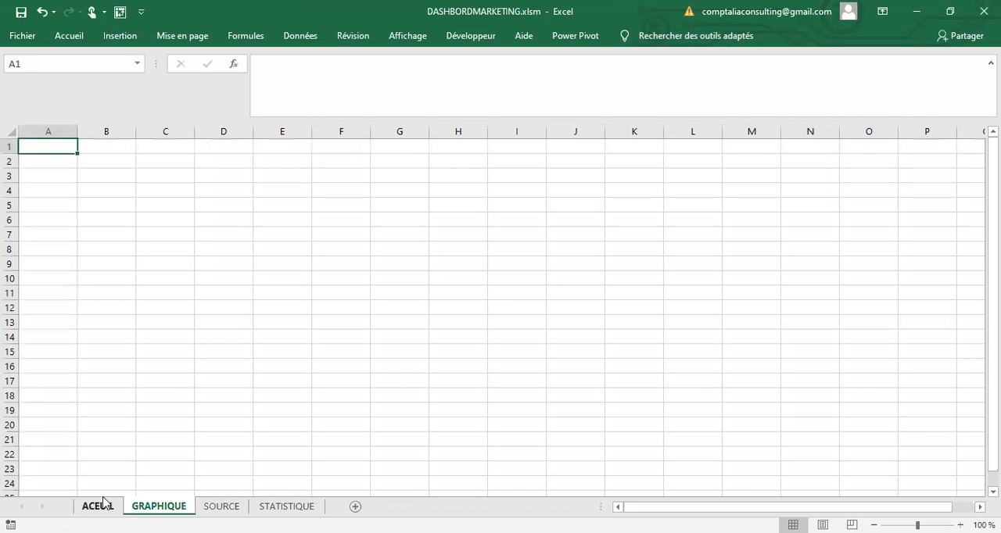
Fill all cells of the ACEUIL sheet with white and hide the formula bar.
{"action": "left_click", "coordinate": [103, 504]}
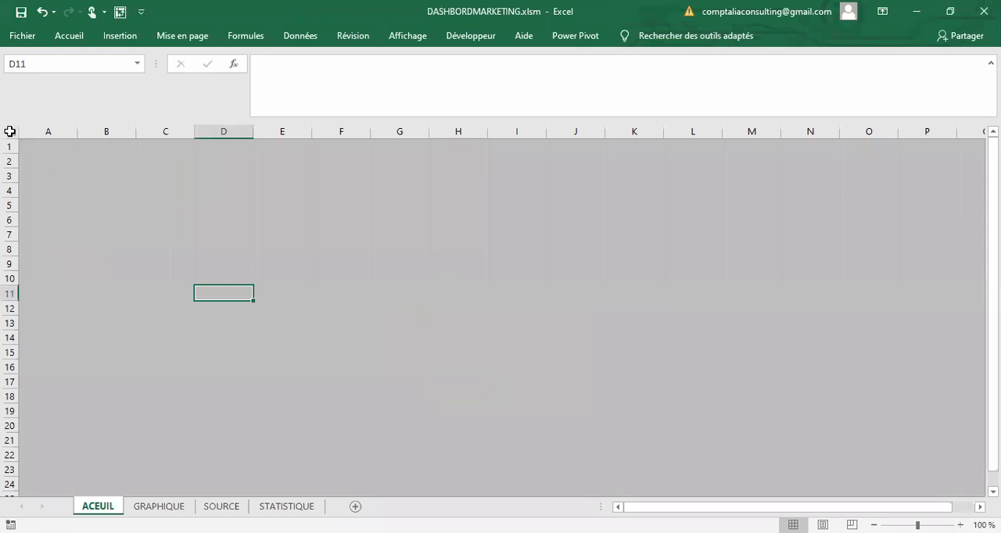
{"action": "left_click", "coordinate": [10, 132]}
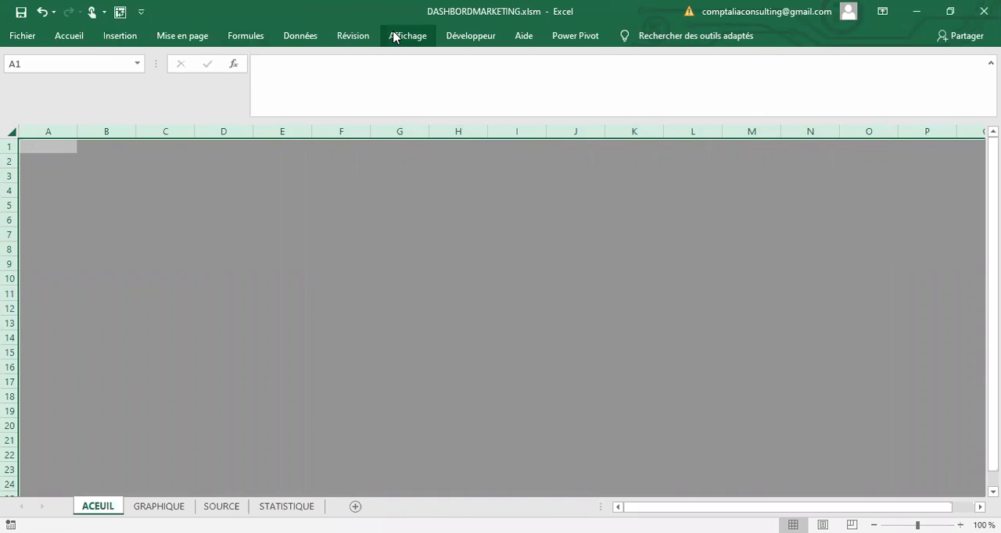
{"action": "left_click", "coordinate": [69, 39]}
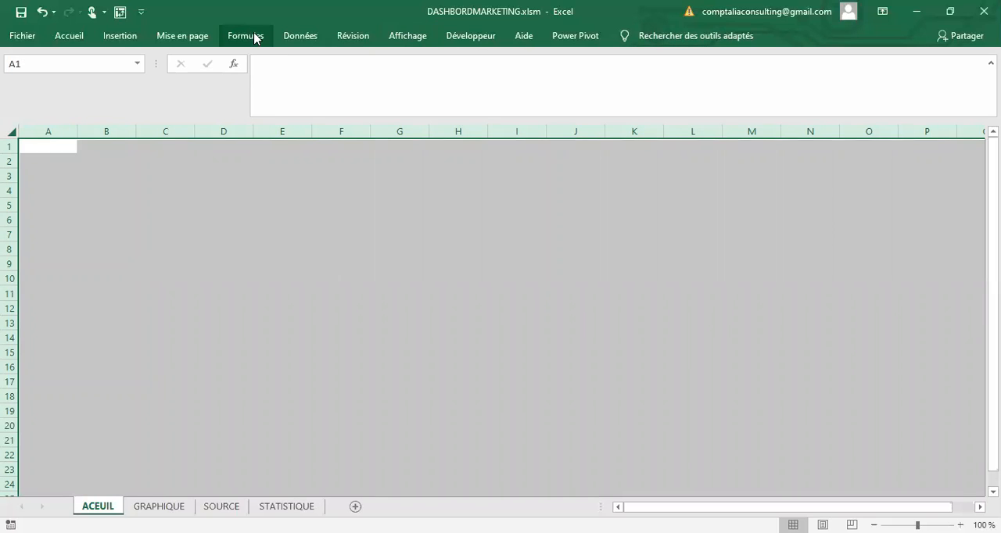
{"action": "left_click", "coordinate": [249, 62]}
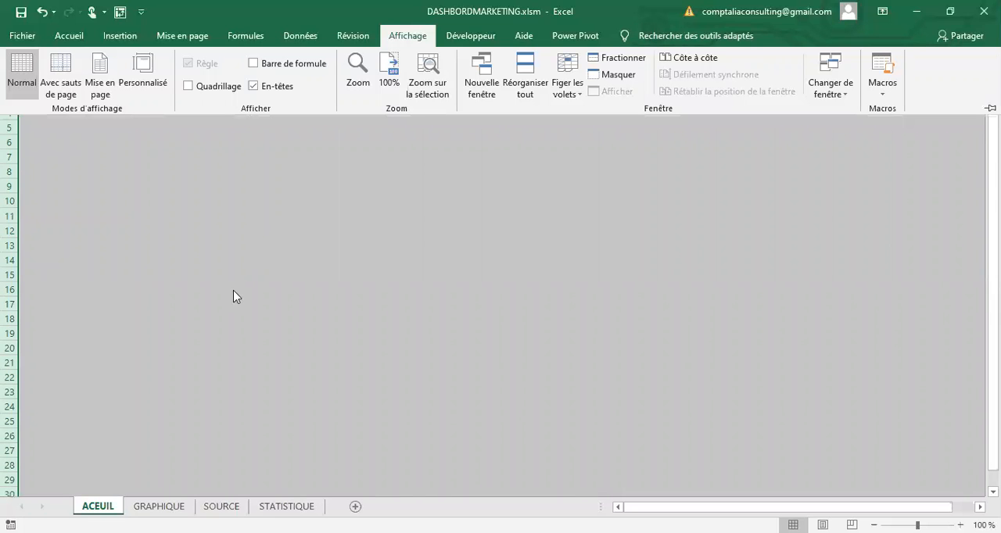
{"action": "left_click", "coordinate": [308, 32]}
{"action": "left_click", "coordinate": [197, 203]}
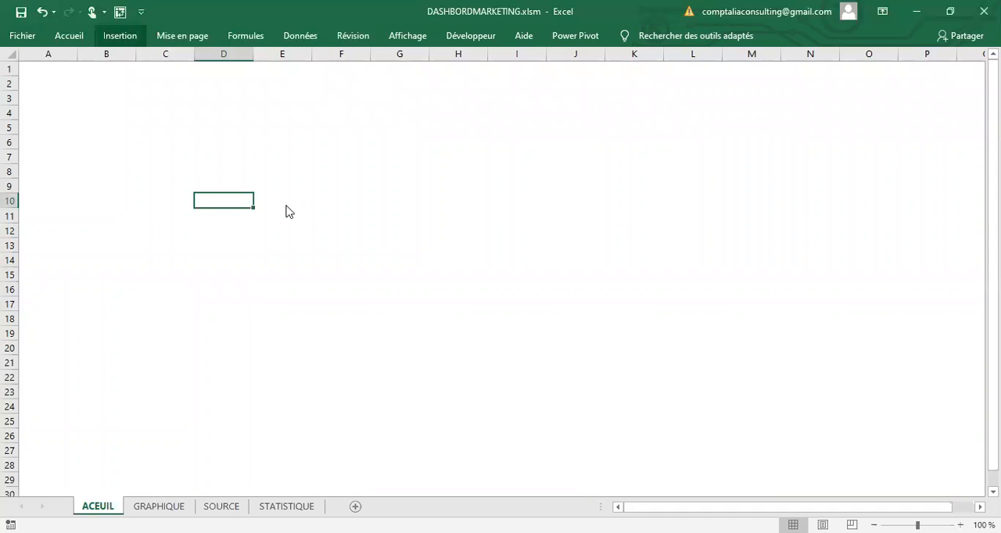
Insert the logo picture 4.jpg as a small image over columns A and B near the sheet's upper edge, and save the workbook.
{"action": "left_click", "coordinate": [349, 119]}
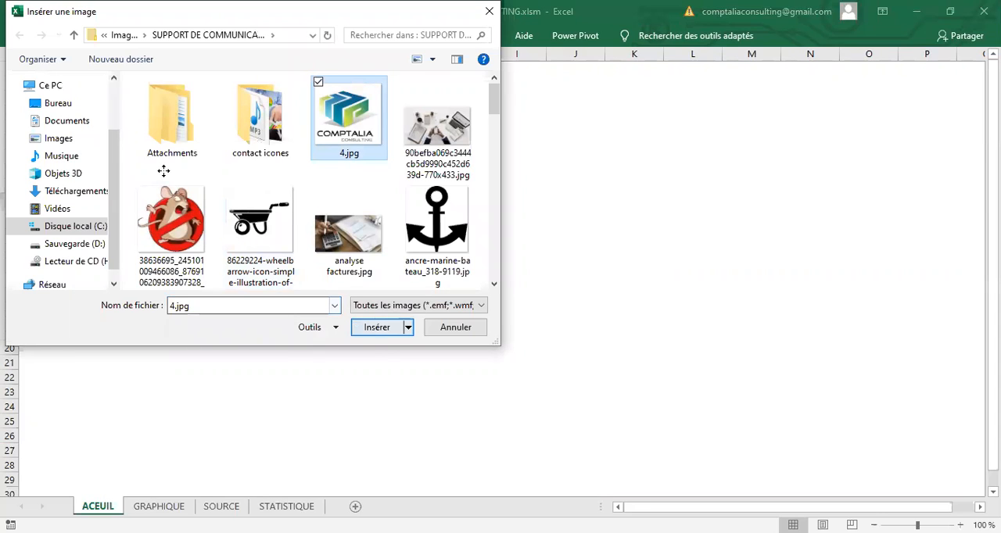
{"action": "left_click_drag", "start_coordinate": [327, 417], "coordinate": [98, 207]}
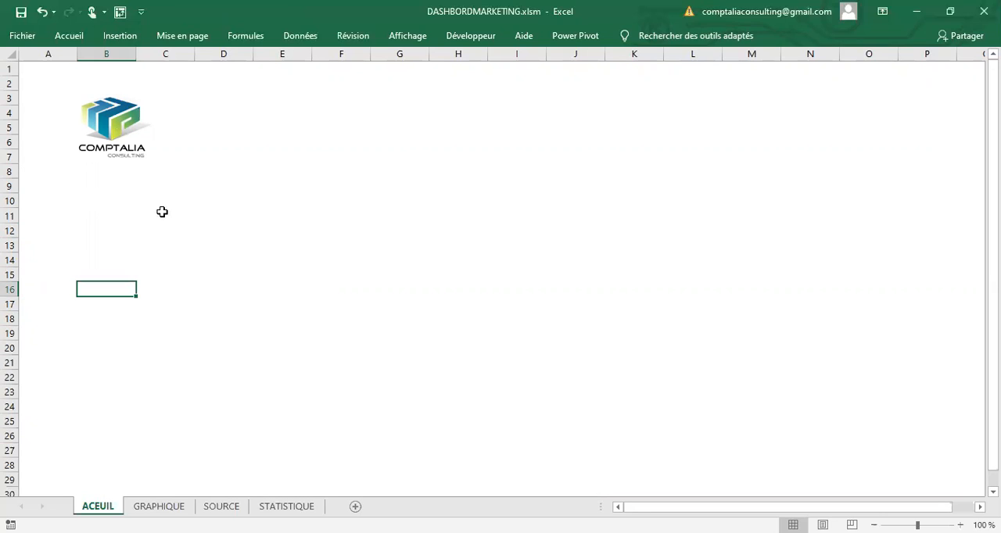
{"action": "left_click_drag", "start_coordinate": [121, 130], "coordinate": [101, 124]}
{"action": "key", "text": "Escape"}
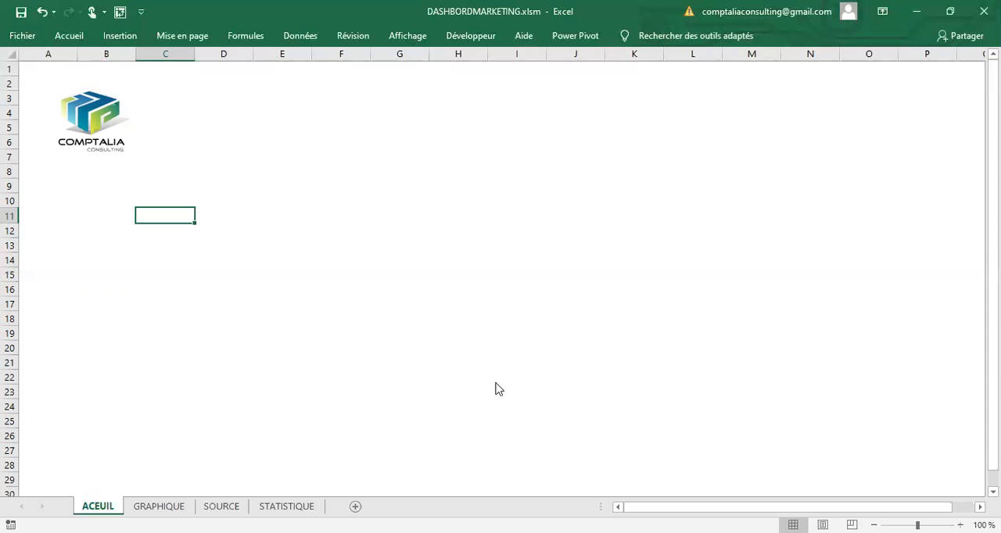
{"action": "key", "text": "ctrl+s"}
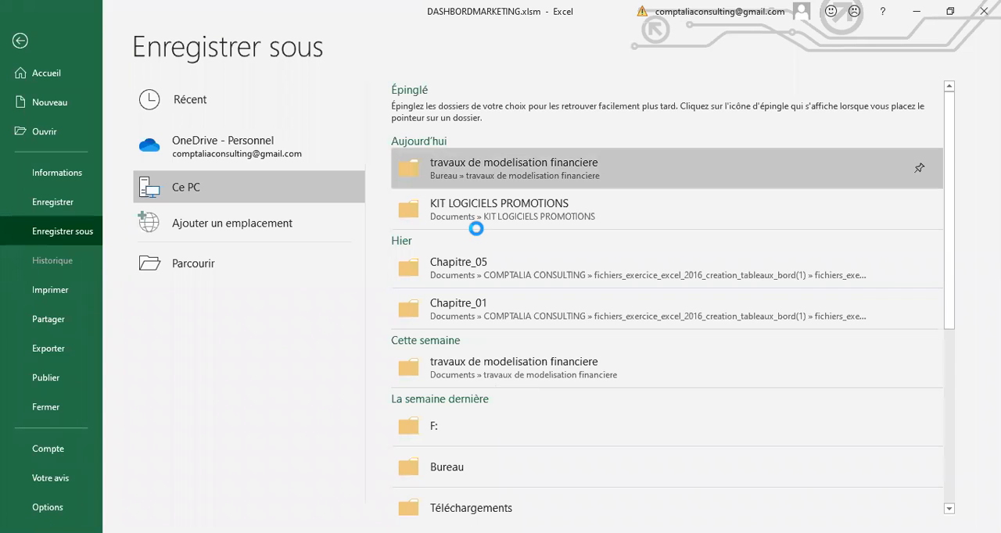
{"action": "left_click", "coordinate": [248, 274]}
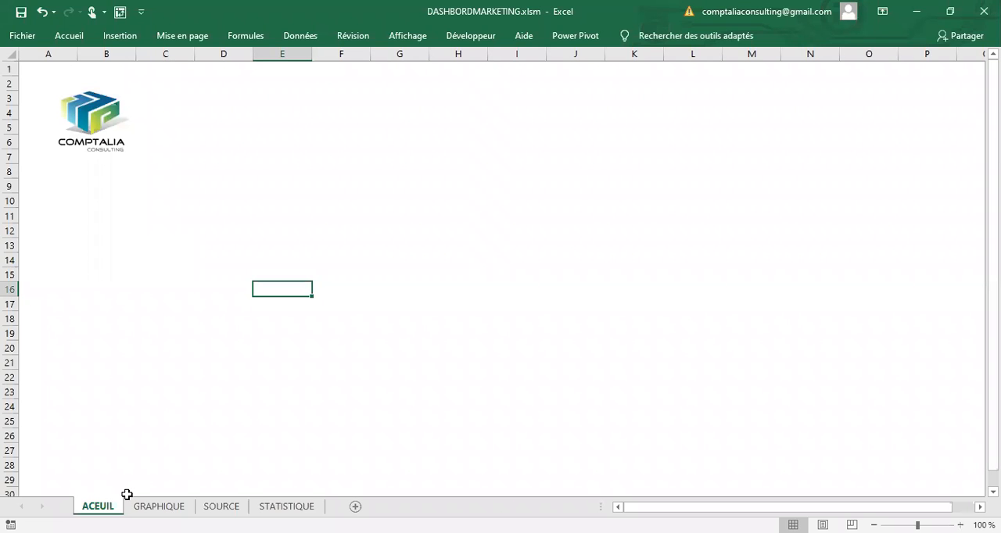
Look through the SOURCE, GRAPHIQUE and STATISTIQUE sheets and return to the ACEUIL sheet.
{"action": "left_click", "coordinate": [221, 507]}
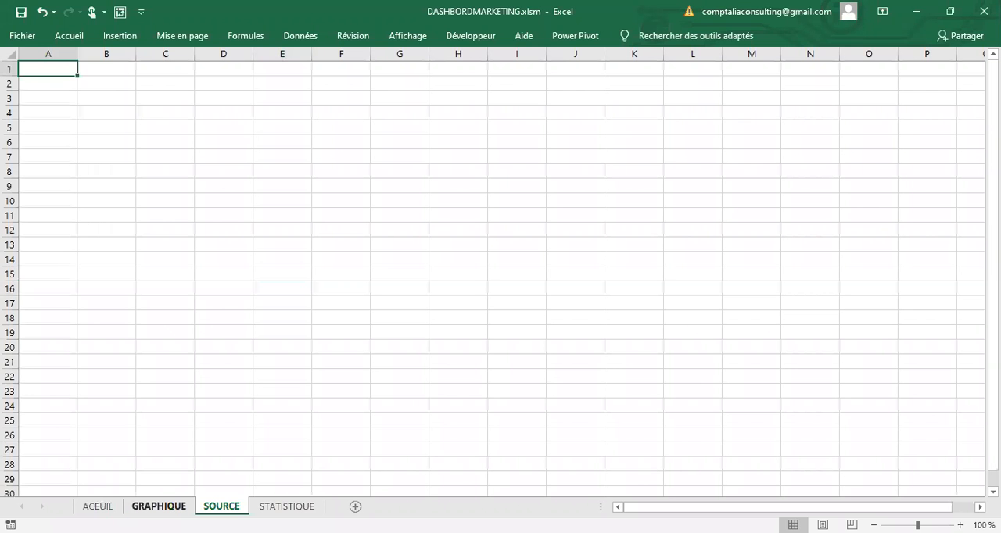
{"action": "left_click", "coordinate": [70, 506]}
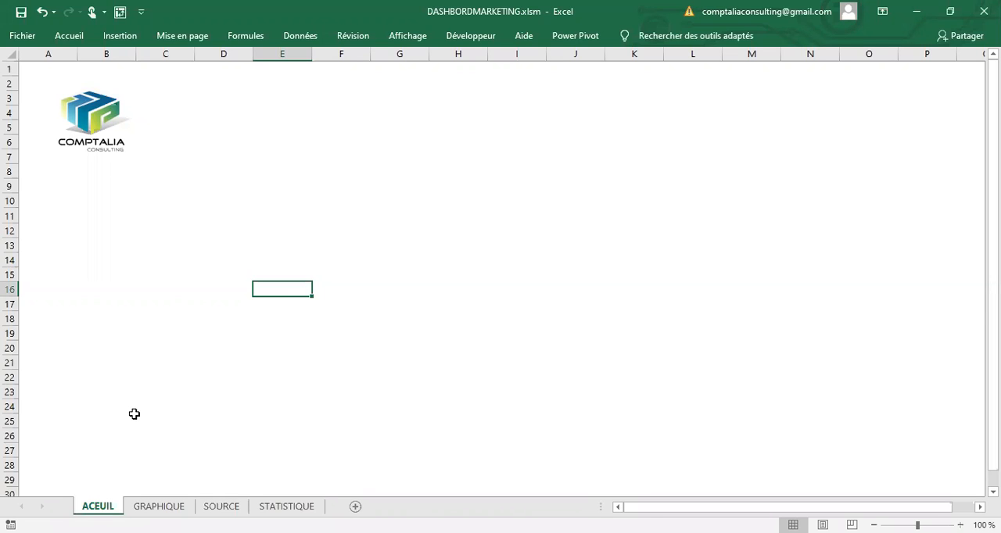
{"action": "key", "text": "ctrl+Page_Down"}
{"action": "key", "text": "ctrl+Page_Down"}
{"action": "key", "text": "ctrl+Page_Down"}
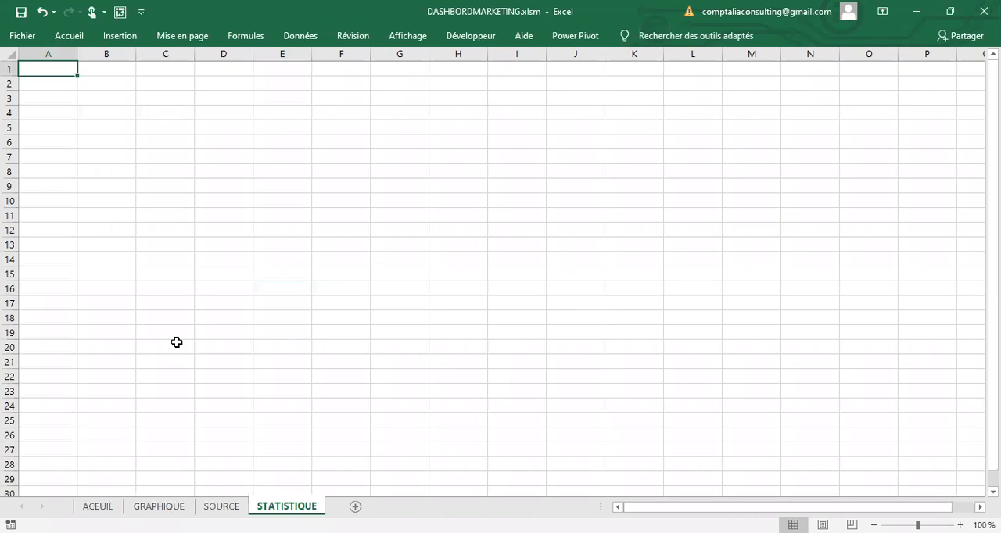
{"action": "key", "text": "ctrl+Page_Up"}
{"action": "key", "text": "ctrl+Page_Up"}
{"action": "key", "text": "ctrl+Page_Up"}
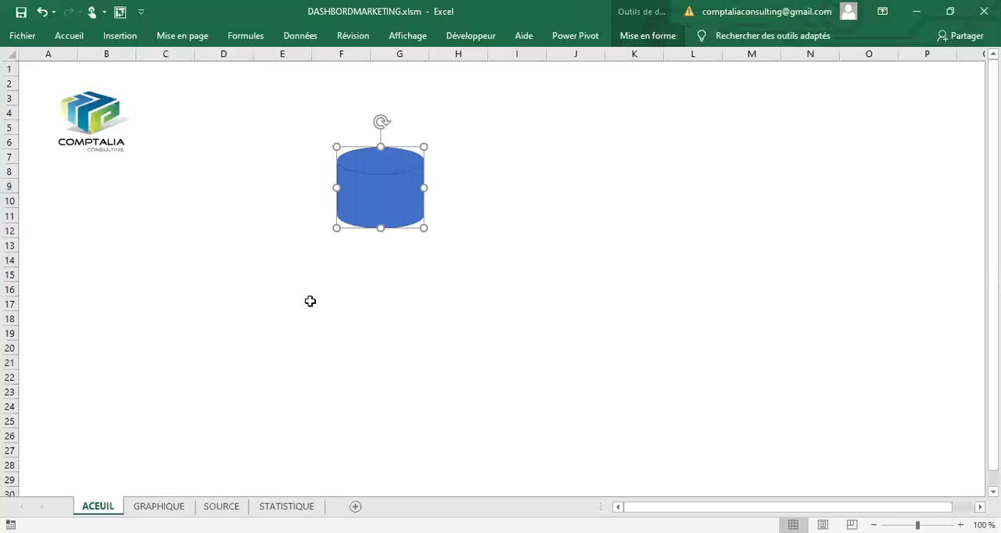
Make the cylinder shape on the ACEUIL sheet slightly narrower.
{"action": "key", "text": "shift+Left"}
{"action": "key", "text": "shift+Left"}
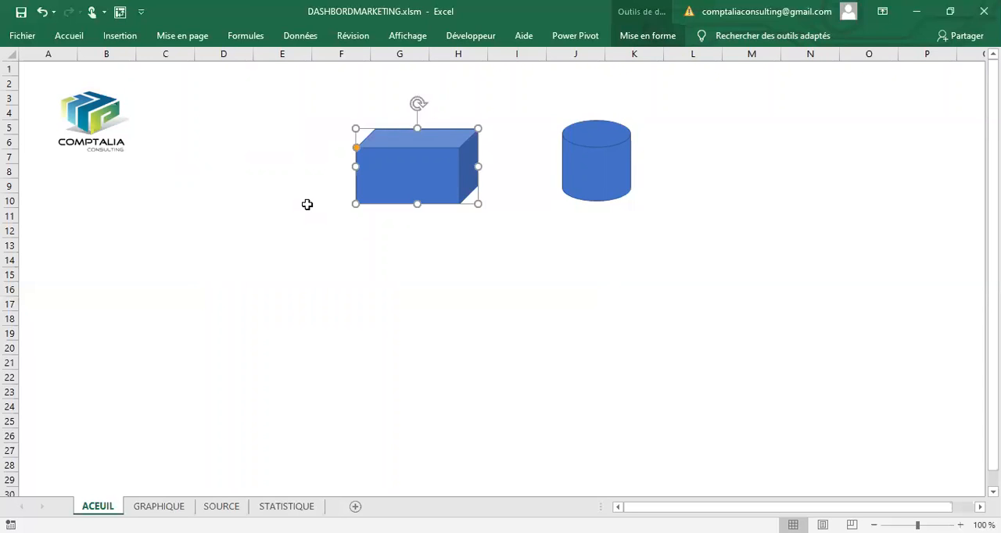
Enter the label STATISTIQUE in cell G12 below the cube shape.
{"action": "left_click", "coordinate": [394, 227]}
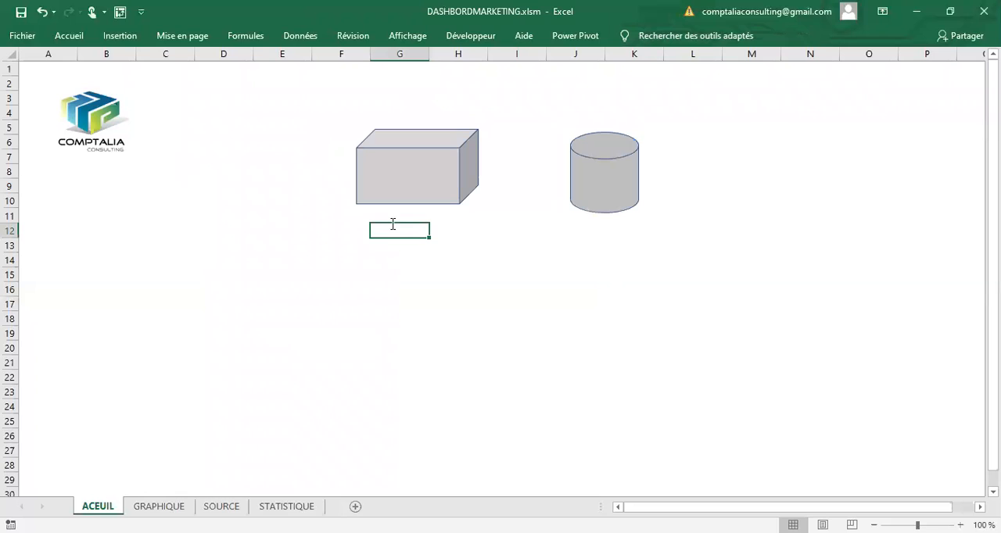
{"action": "type", "text": "STAT"}
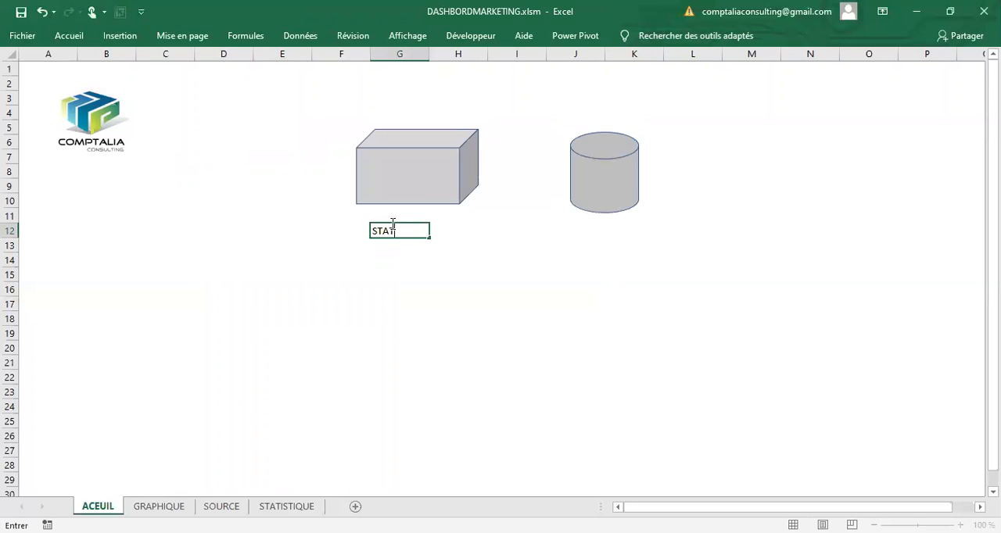
{"action": "type", "text": "ISTIQUE"}
{"action": "left_click", "coordinate": [603, 230]}
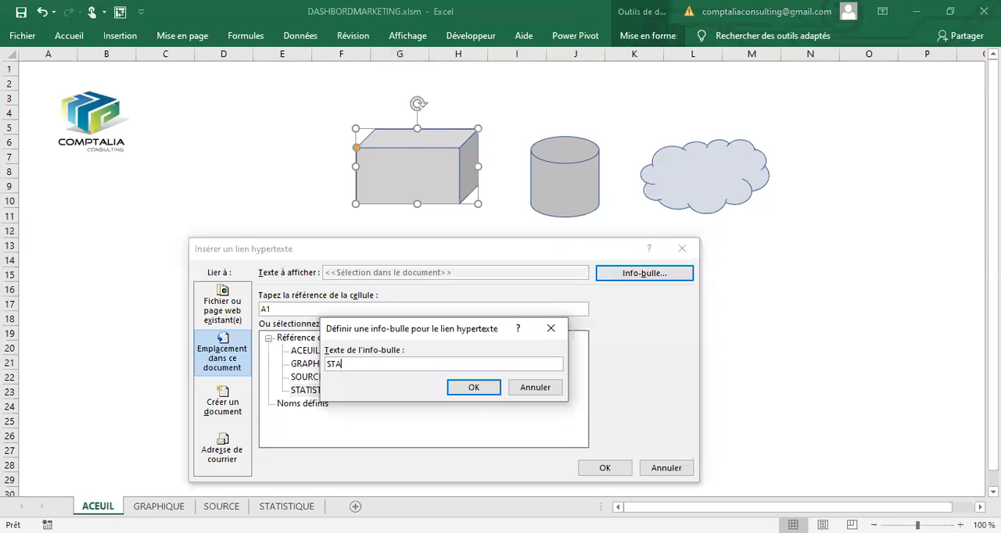
Try to link the cube to cell A1 of the STATISTIQUE sheet with a sales-statistics screen tip, and check the tip shown.
{"action": "type", "text": "ISTIQUE COMMERC"}
{"action": "key", "text": "BackSpace"}
{"action": "key", "text": "BackSpace"}
{"action": "key", "text": "BackSpace"}
{"action": "key", "text": "BackSpace"}
{"action": "key", "text": "BackSpace"}
{"action": "key", "text": "BackSpace"}
{"action": "key", "text": "BackSpace"}
{"action": "type", "text": "DES VENT"}
{"action": "key", "text": "Return"}
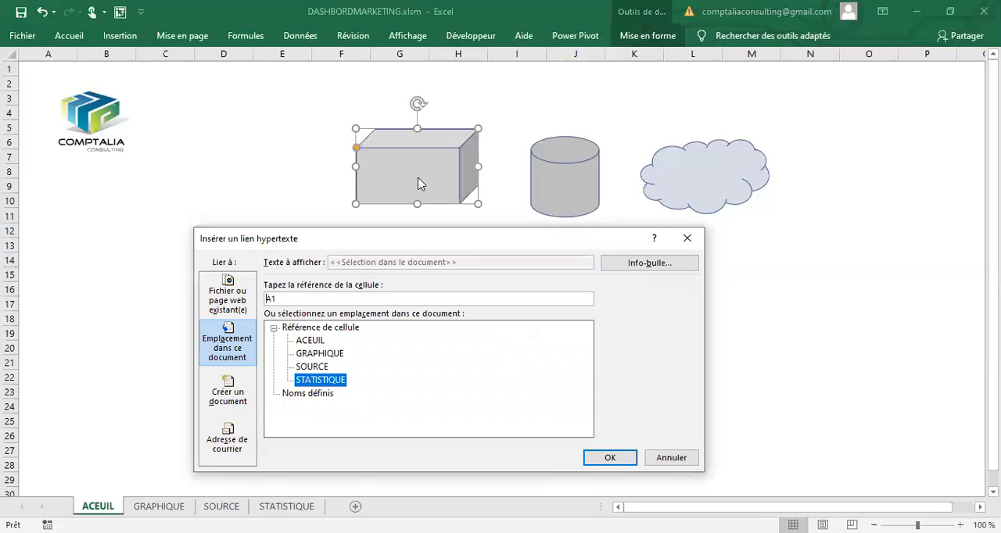
{"action": "key", "text": "Return"}
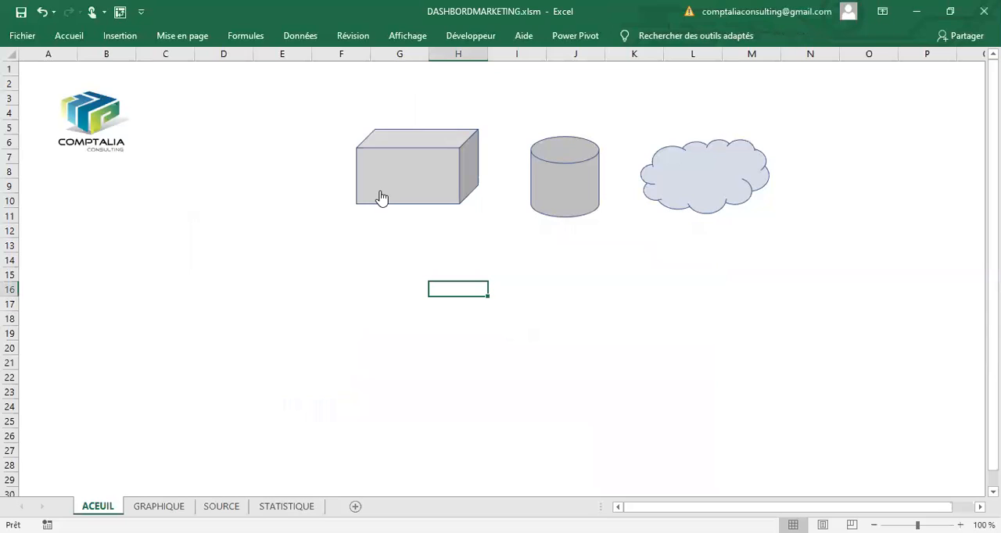
{"action": "mouse_move", "coordinate": [381, 197]}
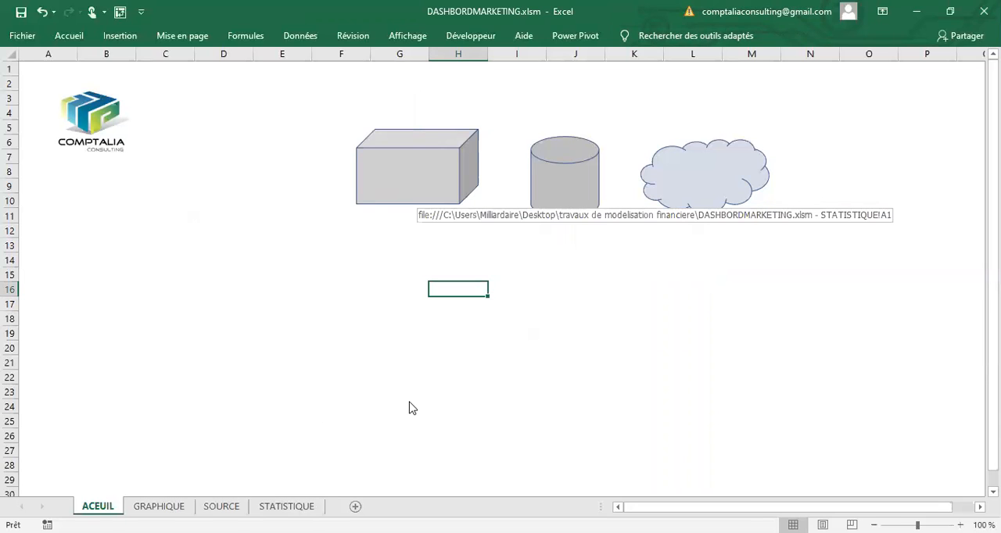
{"action": "left_click", "coordinate": [408, 317]}
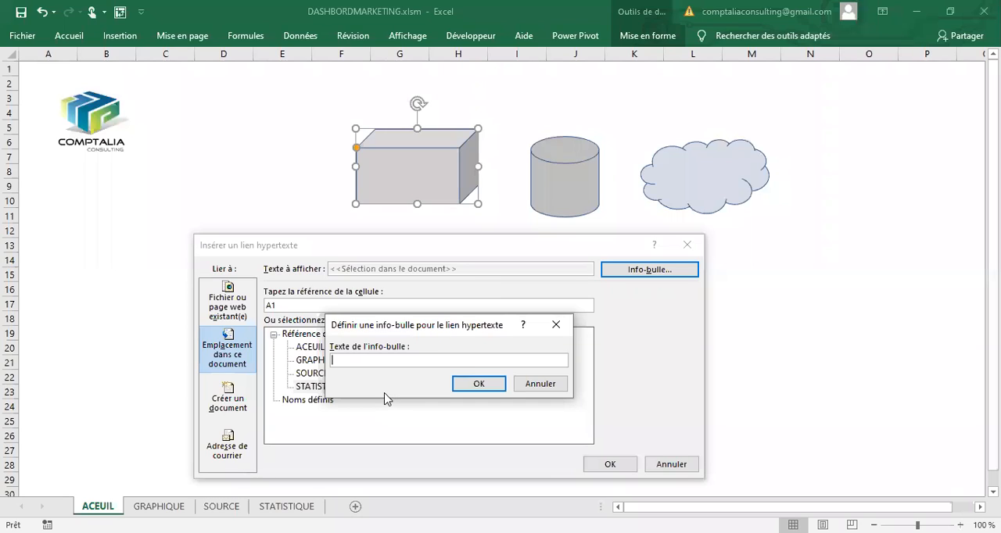
Link the cube to cell A1 of the STATISTIQUE sheet with the screen tip "STATISTIQUE DES VENTES", and test the link.
{"action": "type", "text": "STATISTIQUE DES VENTES"}
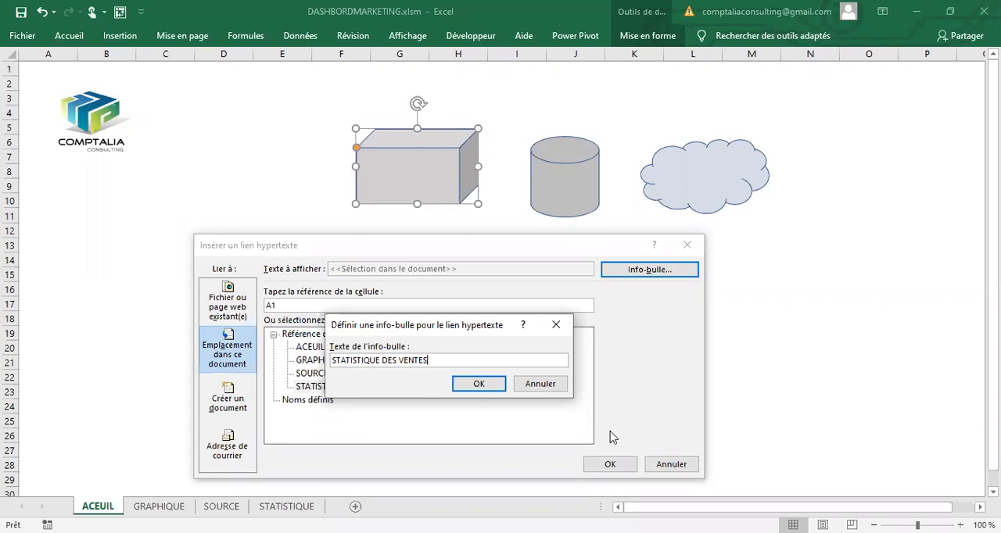
{"action": "key", "text": "Return"}
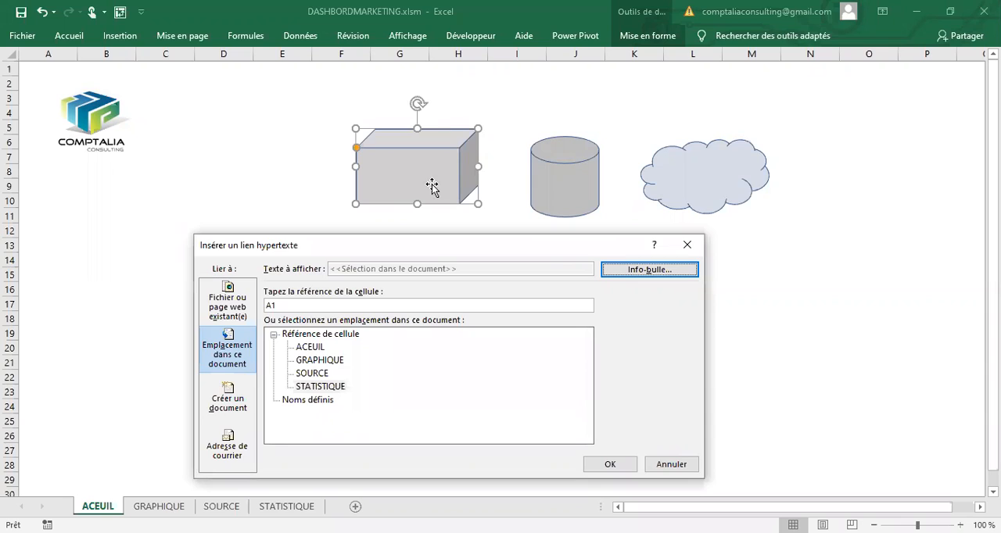
{"action": "left_click", "coordinate": [400, 260]}
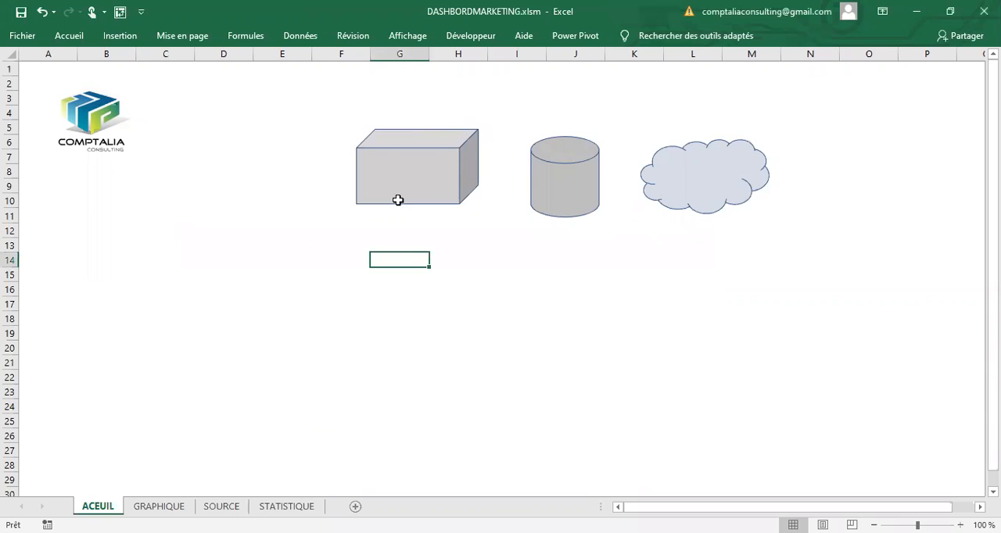
{"action": "left_click", "coordinate": [287, 507]}
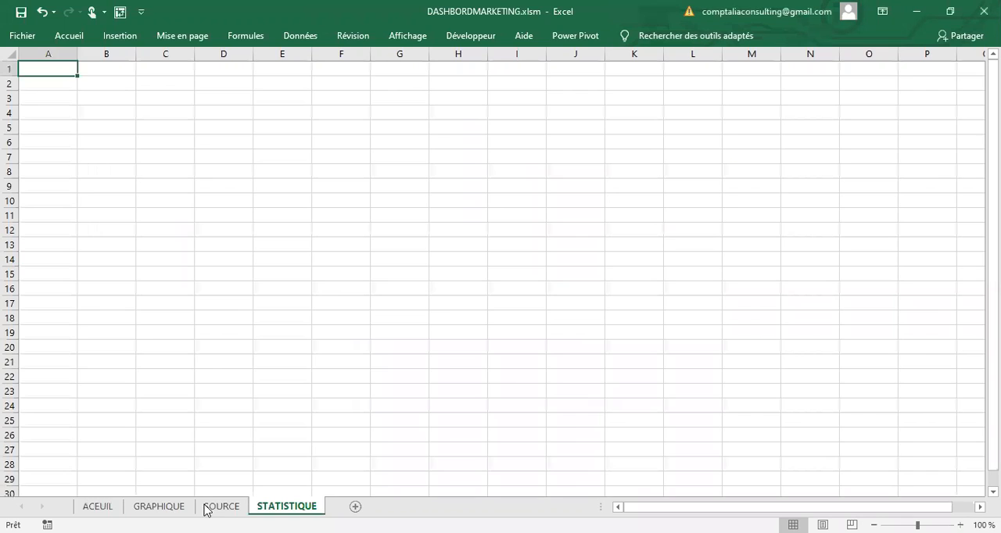
{"action": "left_click", "coordinate": [395, 195]}
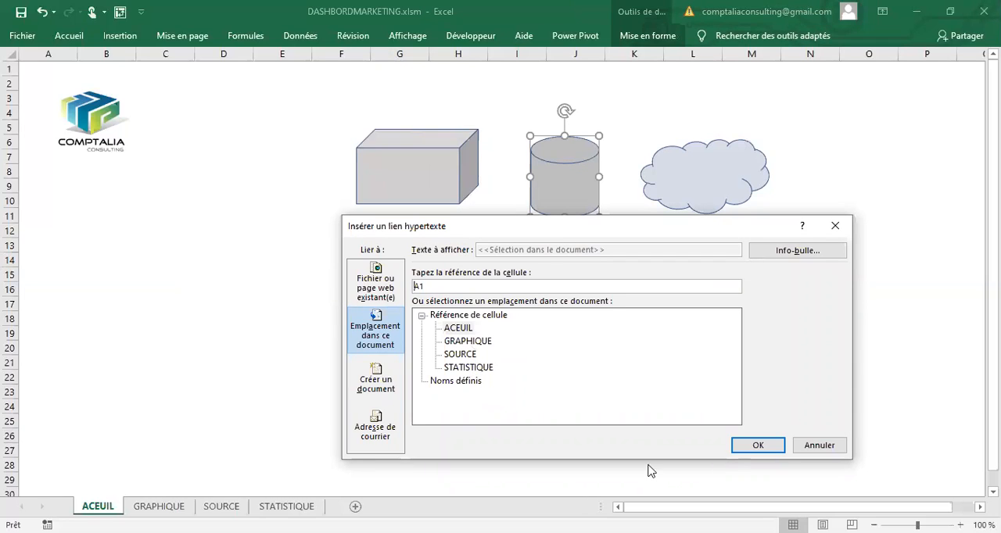
Link the cylinder to cell A1 of the SOURCE sheet with the screen tip "SOURCES DES DONNEES".
{"action": "left_click", "coordinate": [518, 352]}
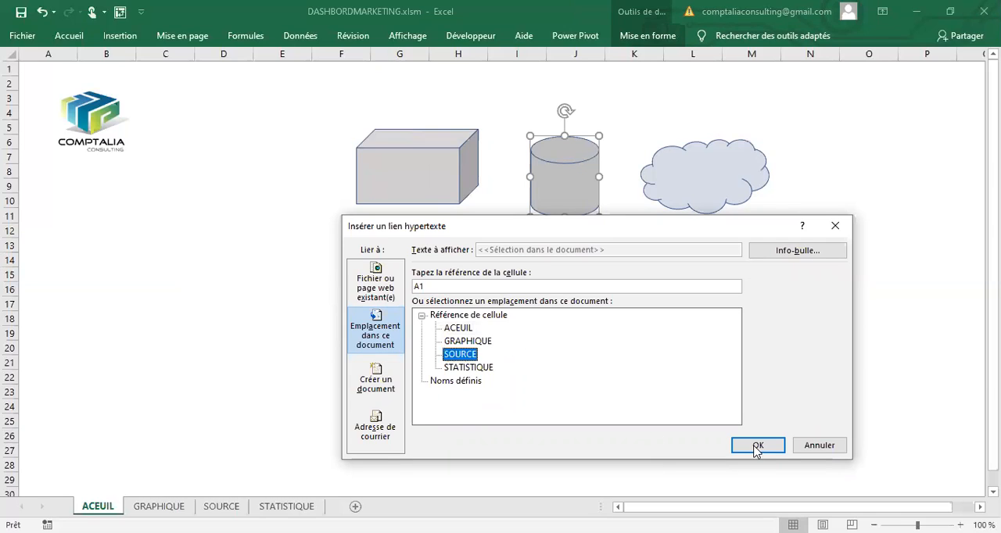
{"action": "left_click", "coordinate": [796, 251]}
{"action": "type", "text": "SOUR"}
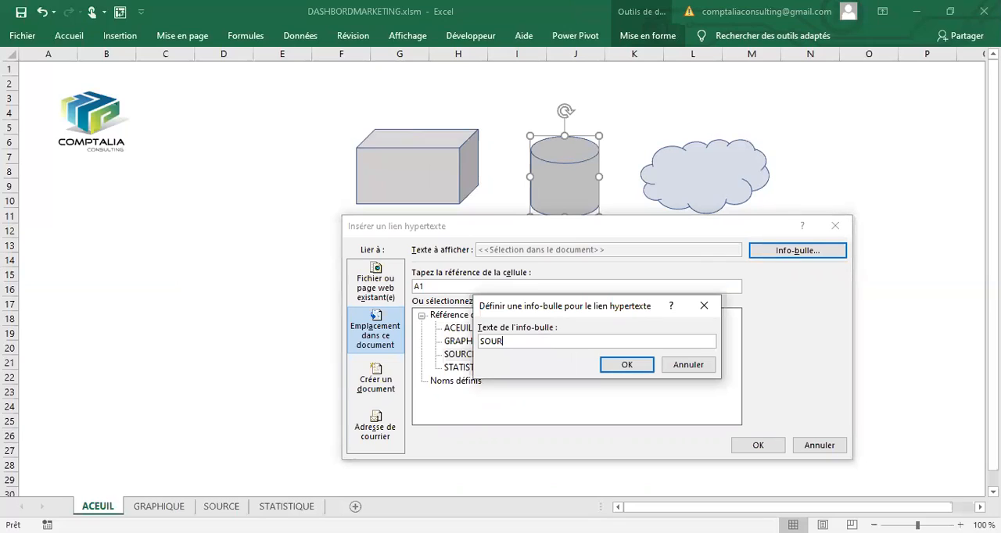
{"action": "type", "text": "CES DES DONNEES"}
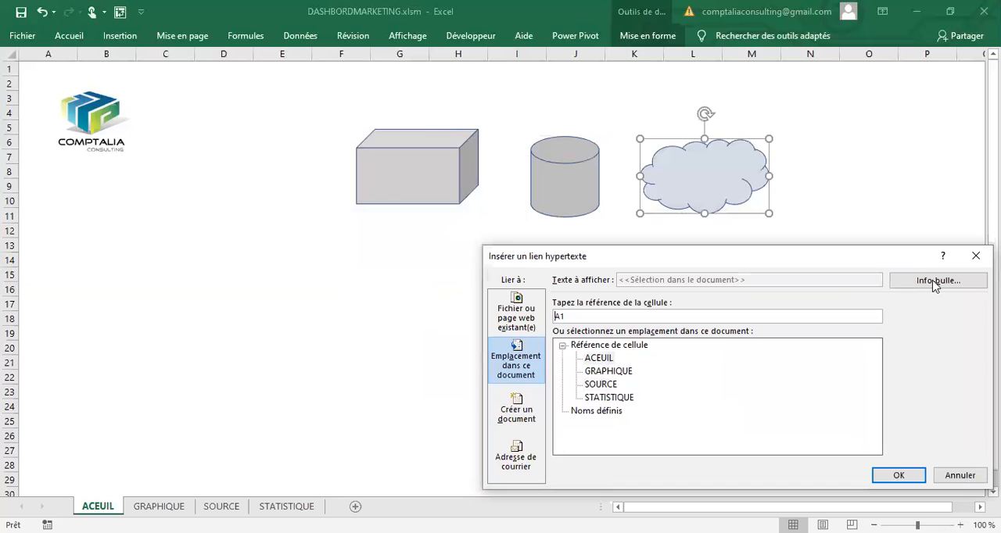
Link the cloud to cell A1 of the GRAPHIQUE sheet with the screen tip "GRAPHIQUE", and test the link.
{"action": "left_click", "coordinate": [935, 283]}
{"action": "type", "text": "G"}
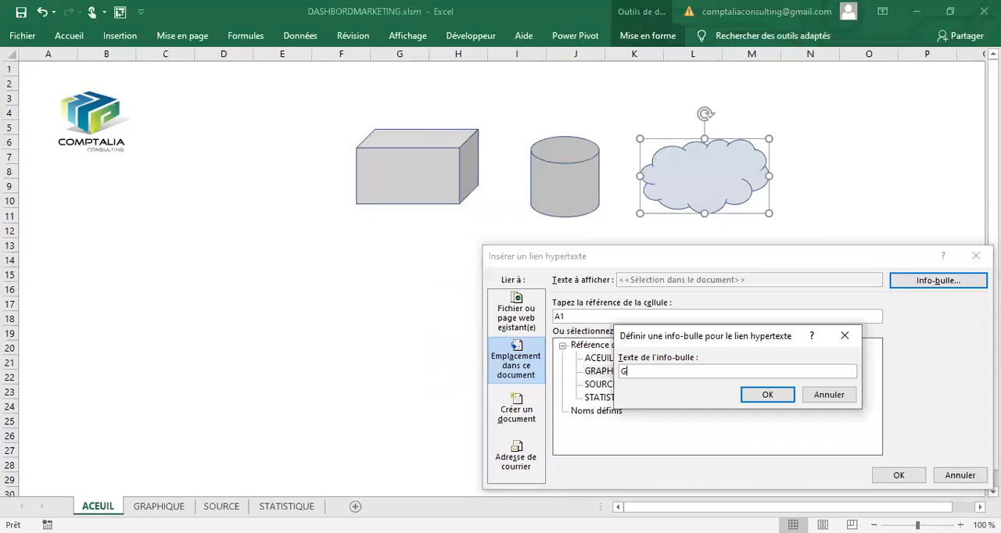
{"action": "type", "text": "RAPHIQUE"}
{"action": "key", "text": "Return"}
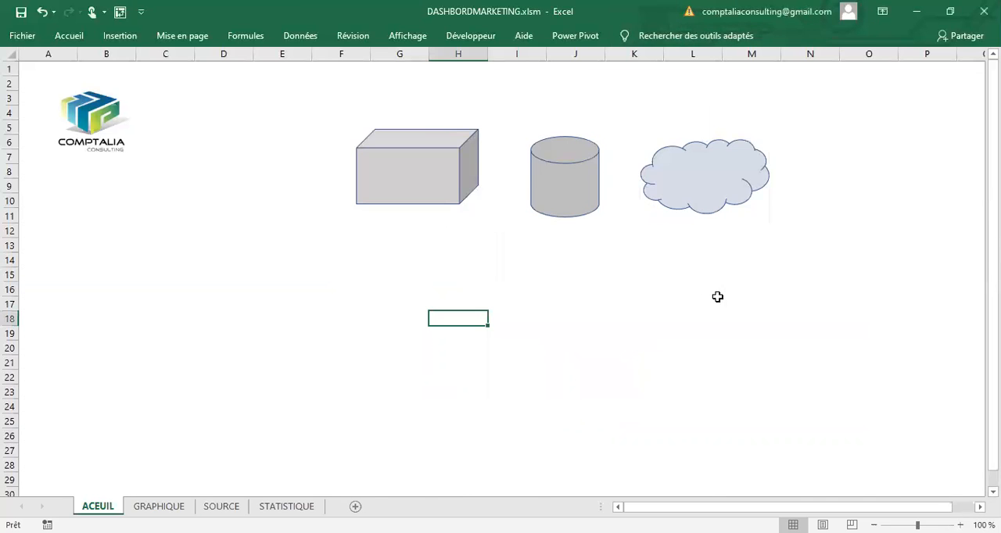
{"action": "left_click", "coordinate": [717, 301]}
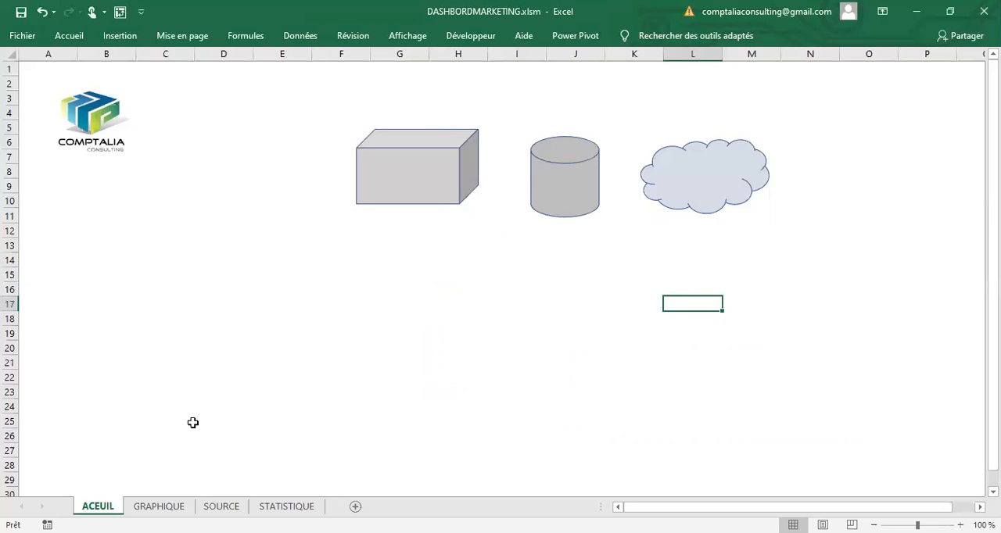
Hide the gridlines on the GRAPHIQUE sheet.
{"action": "left_click", "coordinate": [159, 507]}
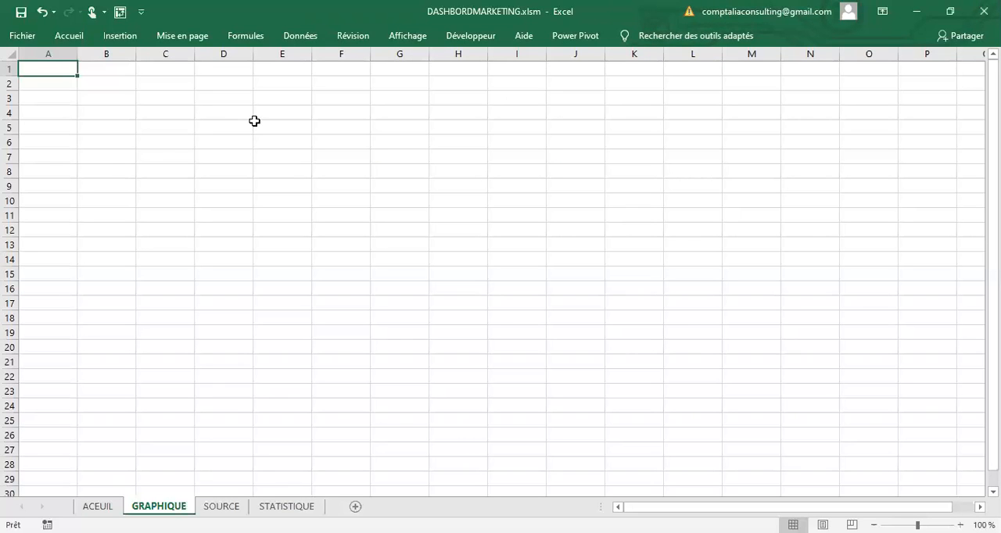
{"action": "key", "text": "ctrl+a"}
{"action": "left_click", "coordinate": [55, 44]}
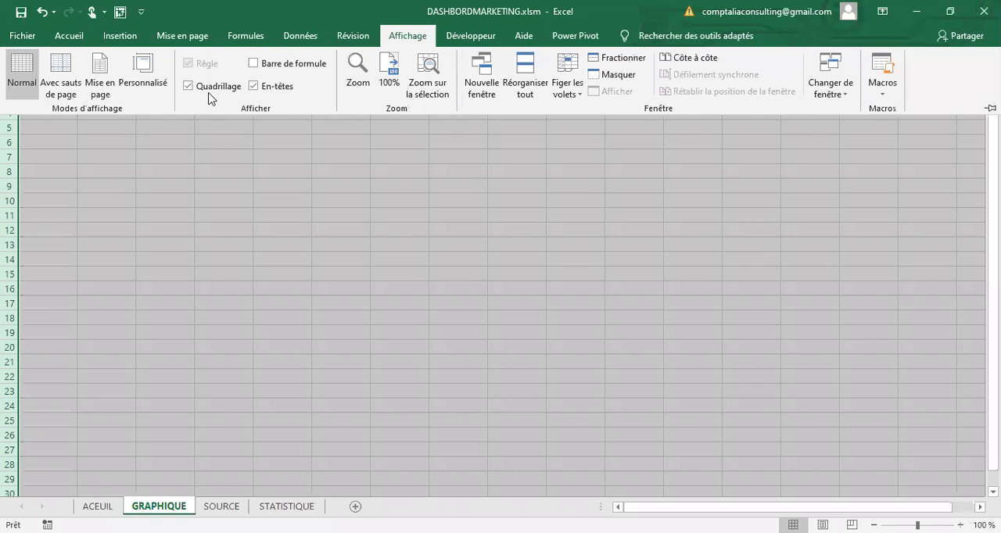
{"action": "left_click", "coordinate": [209, 93]}
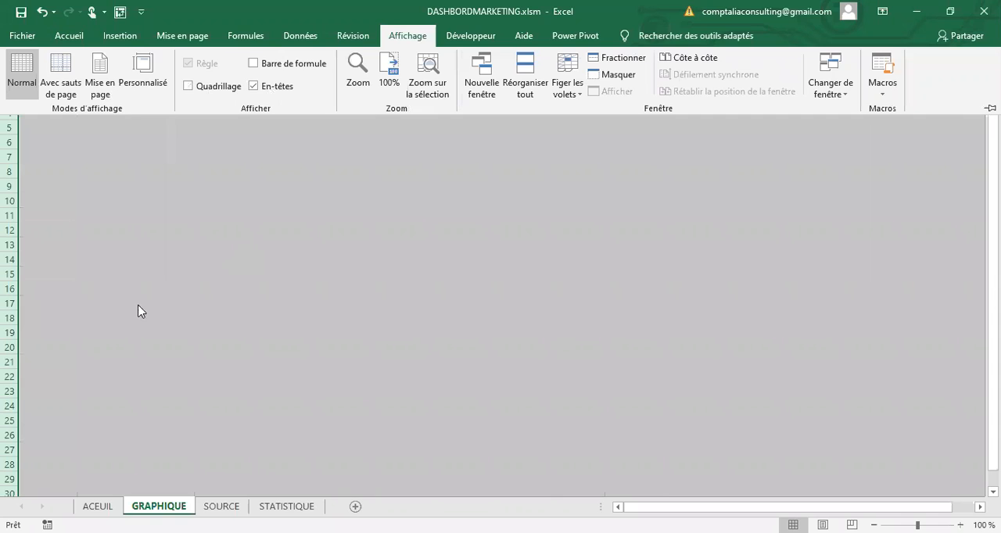
{"action": "key", "text": "ctrl+F1"}
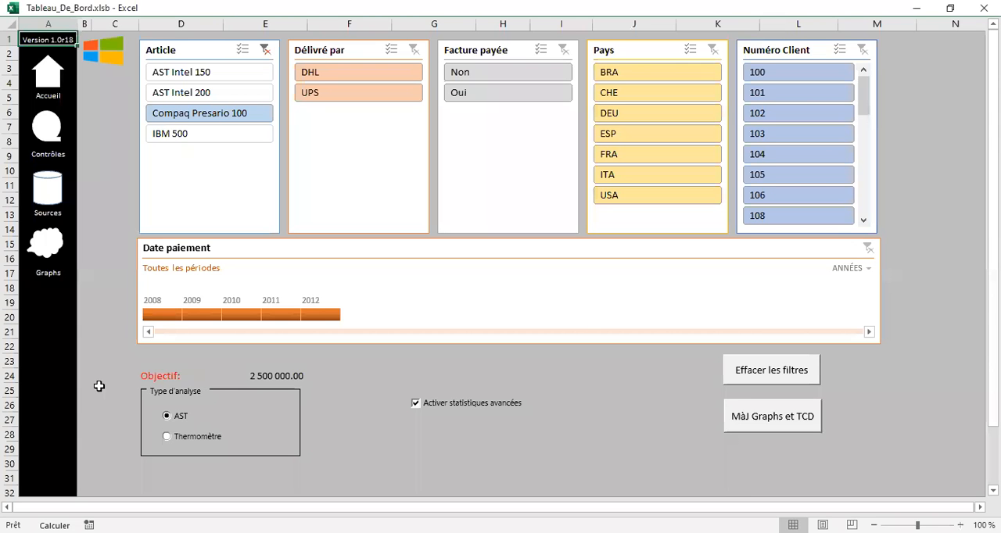
In the Tableau_De_Bord.xlsb example workbook, follow the sidebar links to examine the Graphs and Contrôles pages.
{"action": "left_click", "coordinate": [44, 262]}
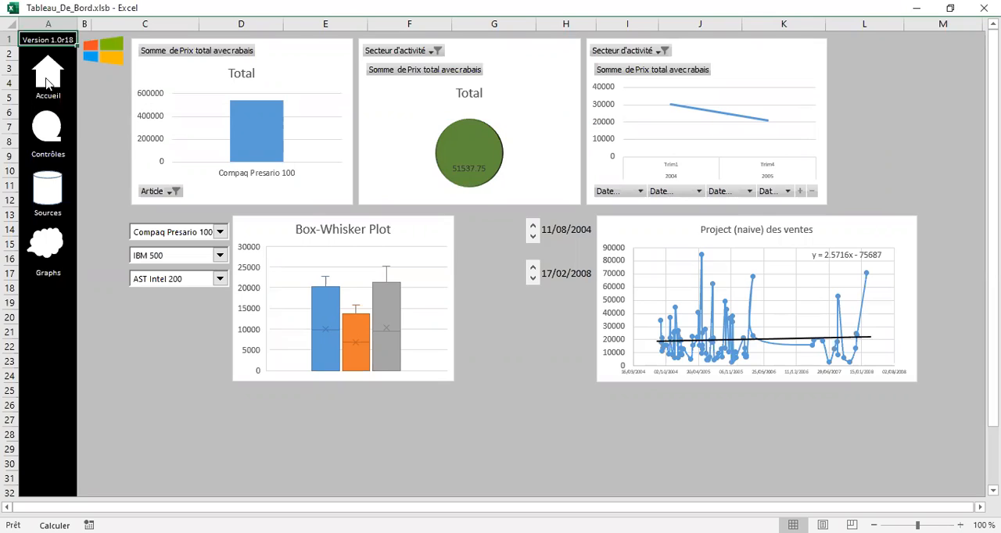
{"action": "left_click", "coordinate": [51, 122]}
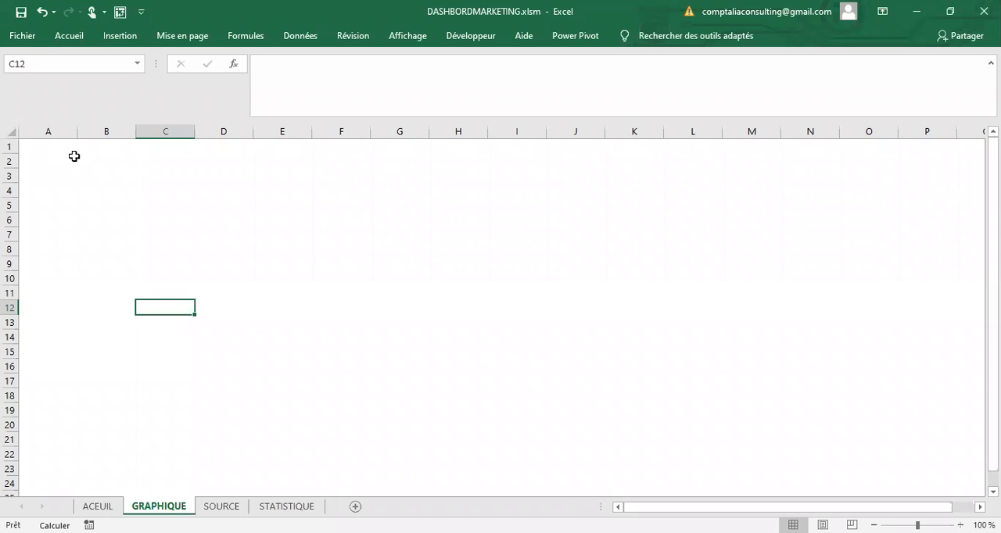
Fill column A of the GRAPHIQUE sheet with black and widen it as a navigation sidebar.
{"action": "key", "text": "ctrl+Home"}
{"action": "key", "text": "ctrl+space"}
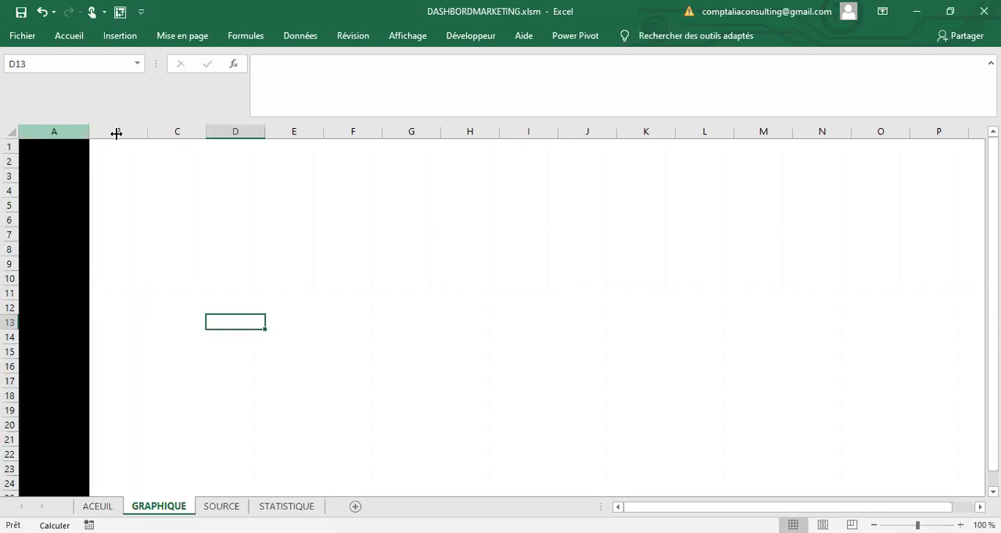
{"action": "left_click_drag", "start_coordinate": [89, 134], "coordinate": [101, 134]}
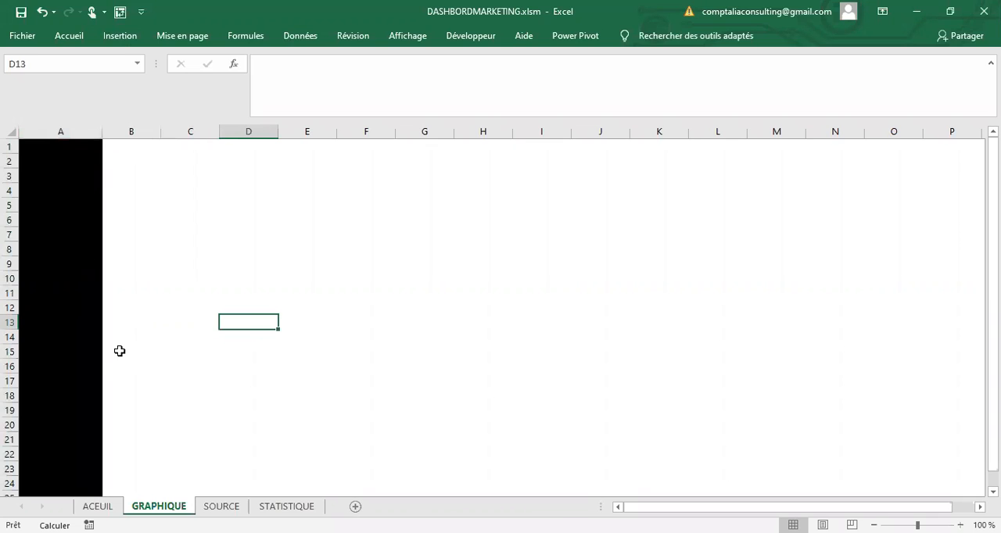
Copy the linked cylinder from ACEUIL into column A of GRAPHIQUE, shrink it and place it around rows 8 to 12.
{"action": "left_click", "coordinate": [98, 506]}
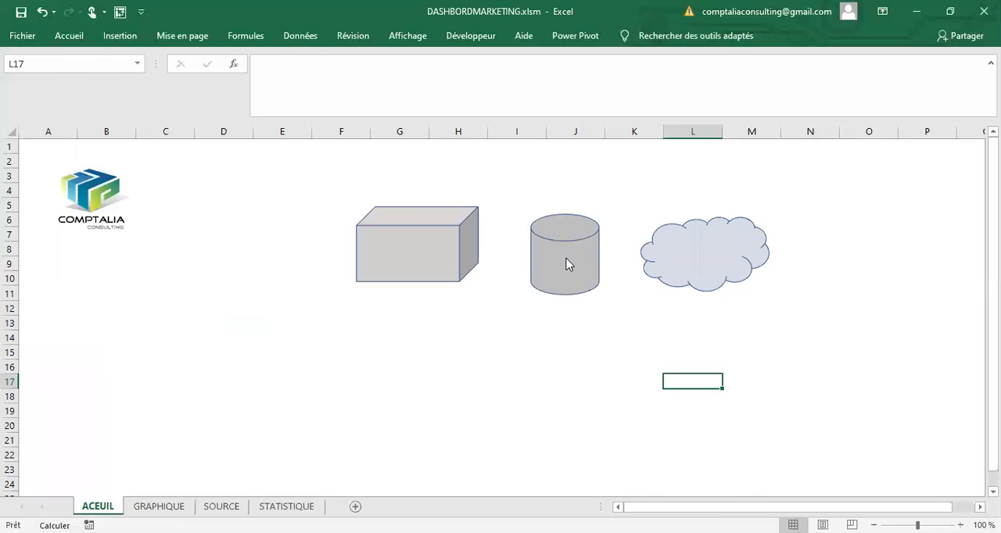
{"action": "right_click", "coordinate": [569, 265]}
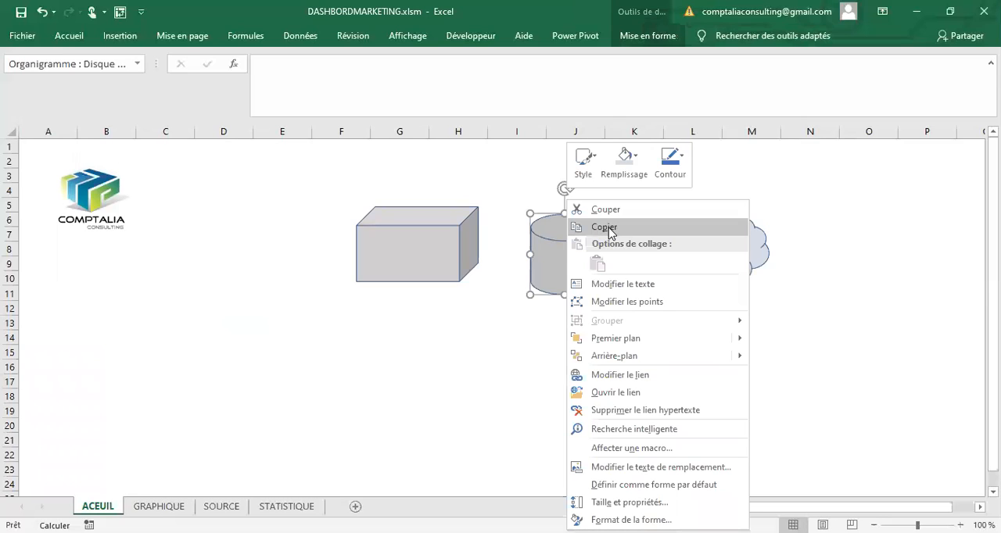
{"action": "left_click", "coordinate": [144, 507]}
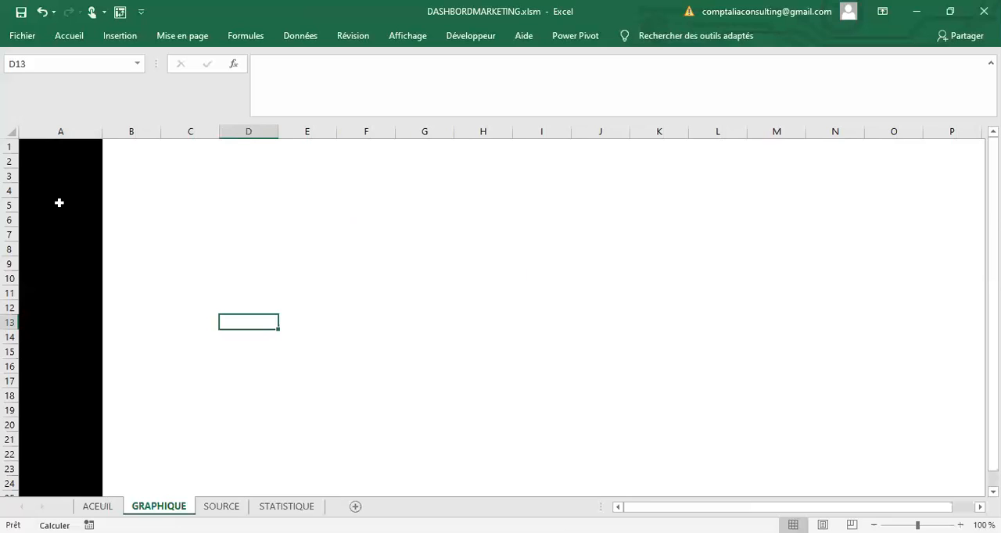
{"action": "right_click", "coordinate": [61, 204]}
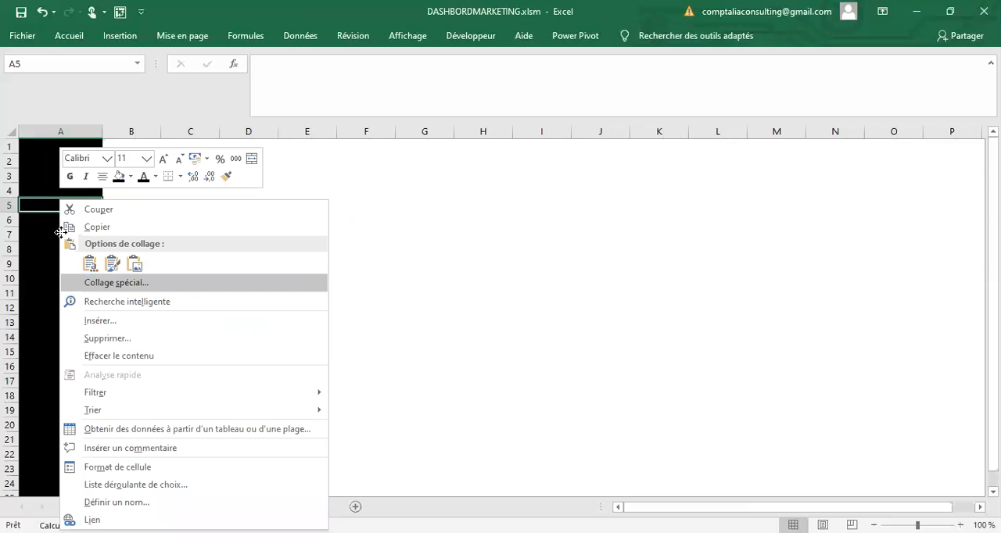
{"action": "left_click", "coordinate": [90, 264]}
{"action": "left_click", "coordinate": [92, 273]}
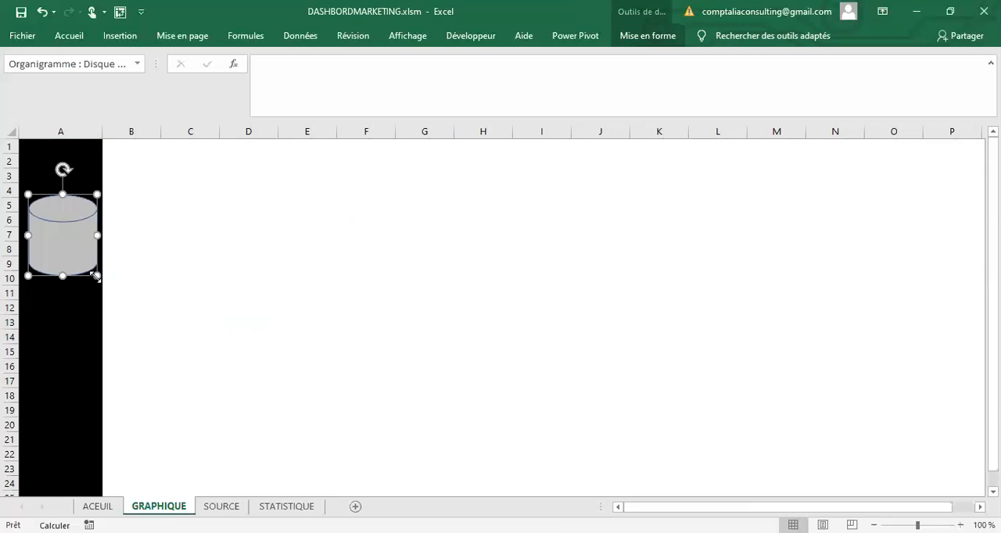
{"action": "left_click_drag", "start_coordinate": [97, 276], "coordinate": [52, 270]}
{"action": "left_click_drag", "start_coordinate": [63, 278], "coordinate": [58, 293]}
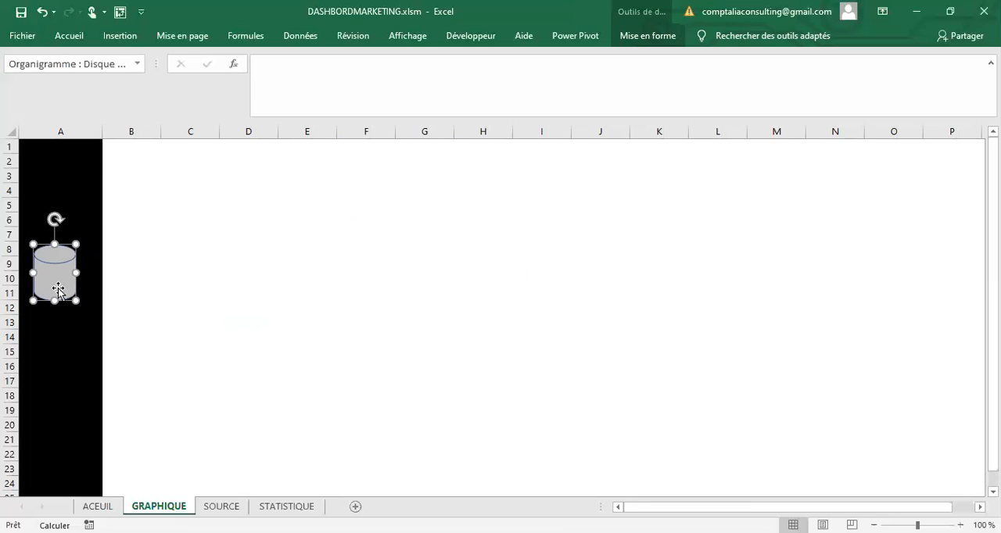
Enter the label SOURCE in white text in cell A13 below the cylinder.
{"action": "left_click", "coordinate": [56, 325]}
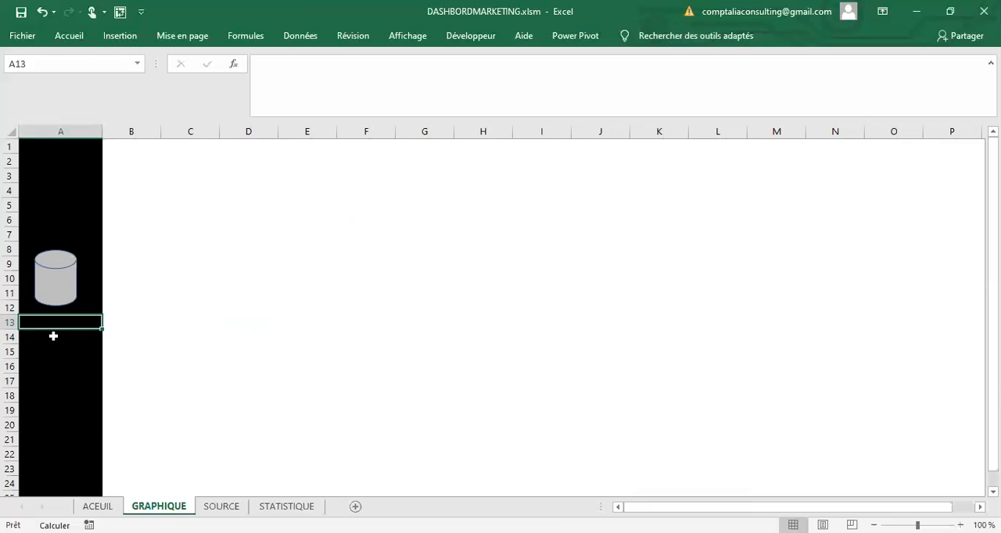
{"action": "type", "text": "SO"}
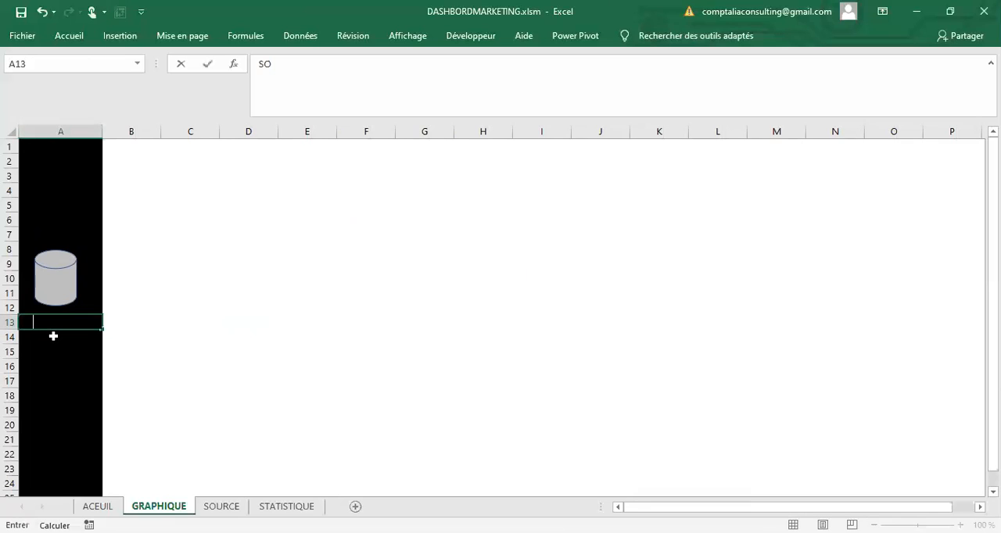
{"action": "type", "text": "URCE"}
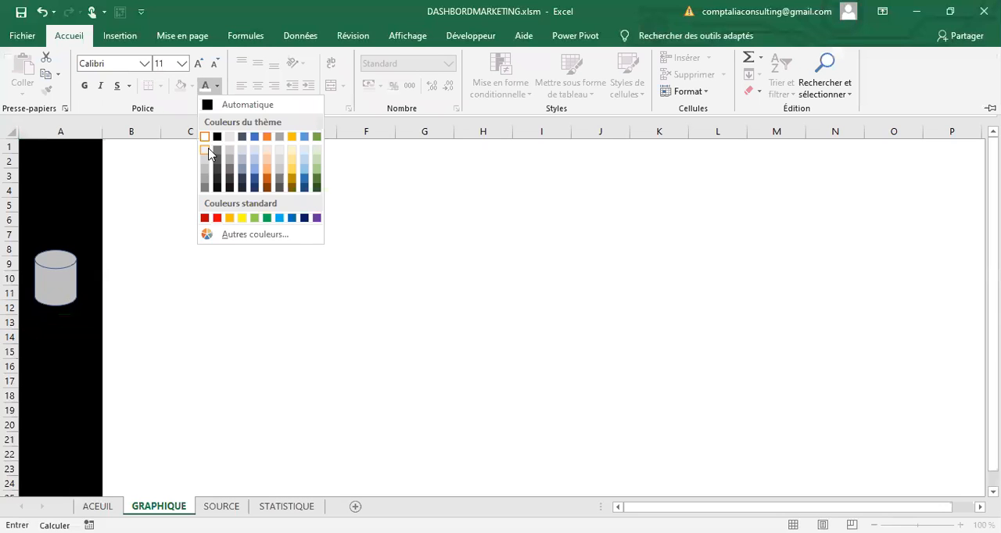
{"action": "double_click", "coordinate": [89, 323]}
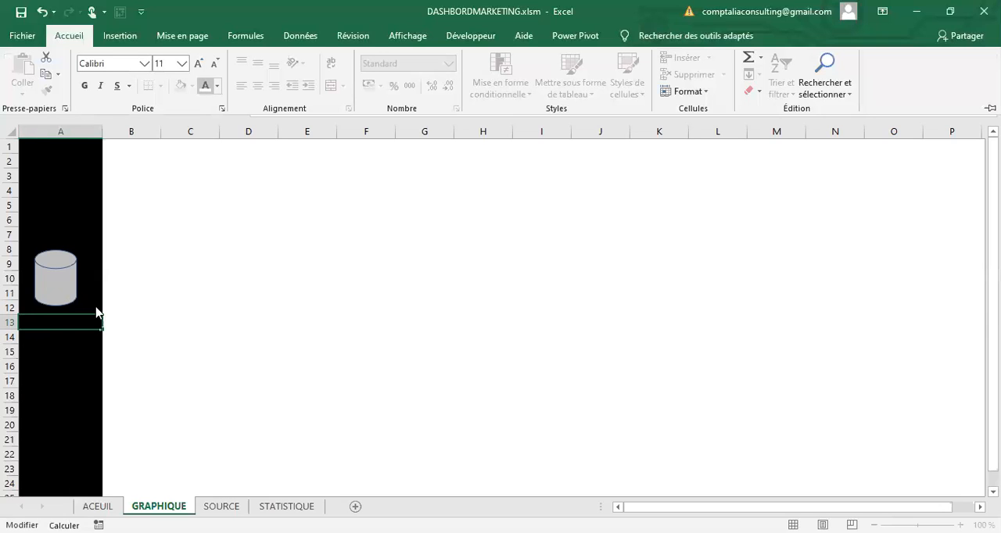
{"action": "type", "text": "SOURCE"}
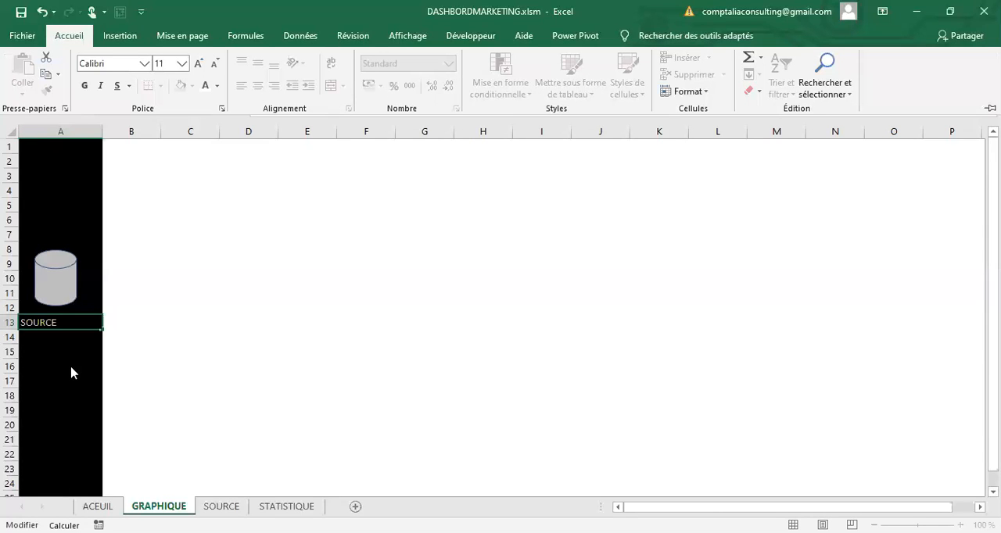
{"action": "left_click", "coordinate": [42, 332]}
Format the SOURCE label in A13 as bold, centred, 12-point text.
{"action": "left_click", "coordinate": [61, 326]}
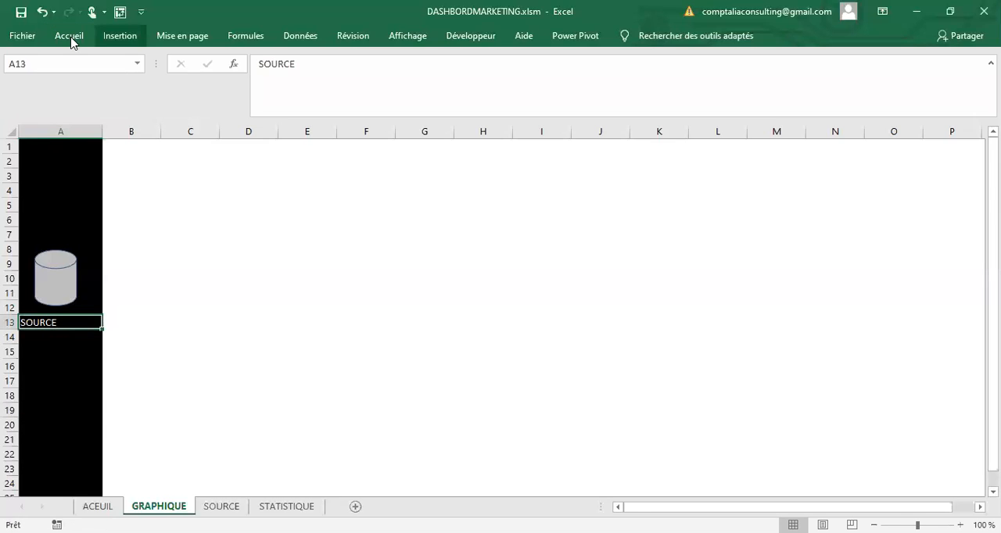
{"action": "left_click", "coordinate": [199, 64]}
{"action": "left_click", "coordinate": [84, 86]}
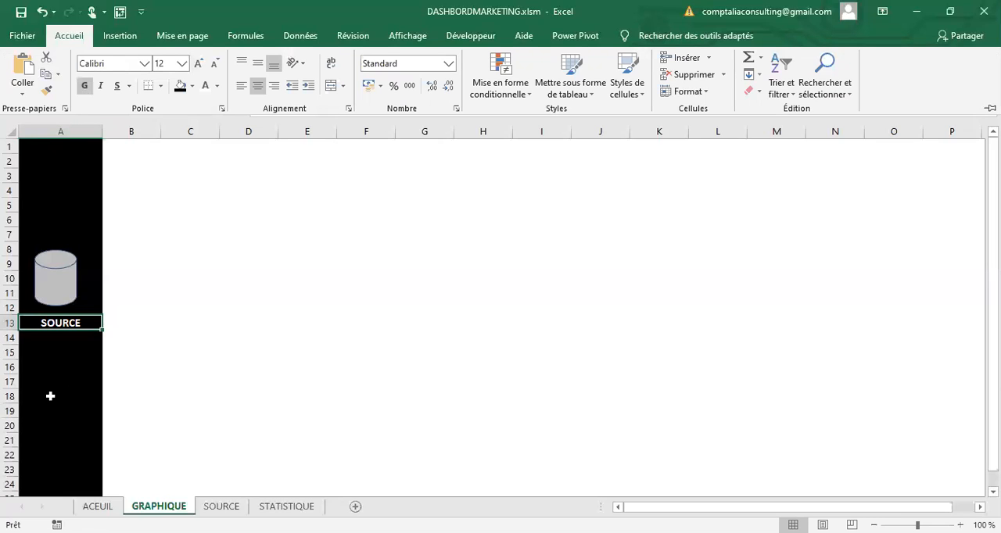
{"action": "left_click", "coordinate": [52, 374]}
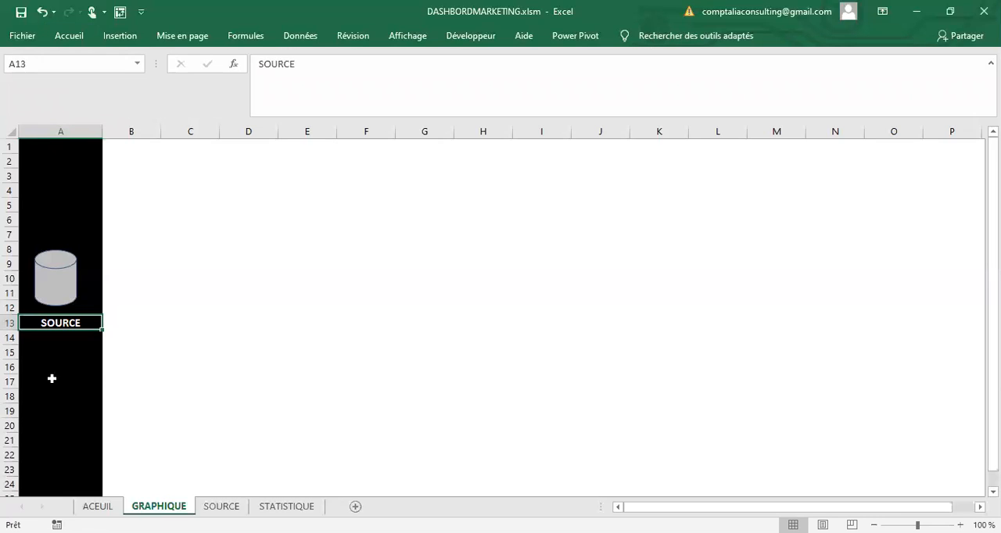
{"action": "left_click", "coordinate": [51, 367]}
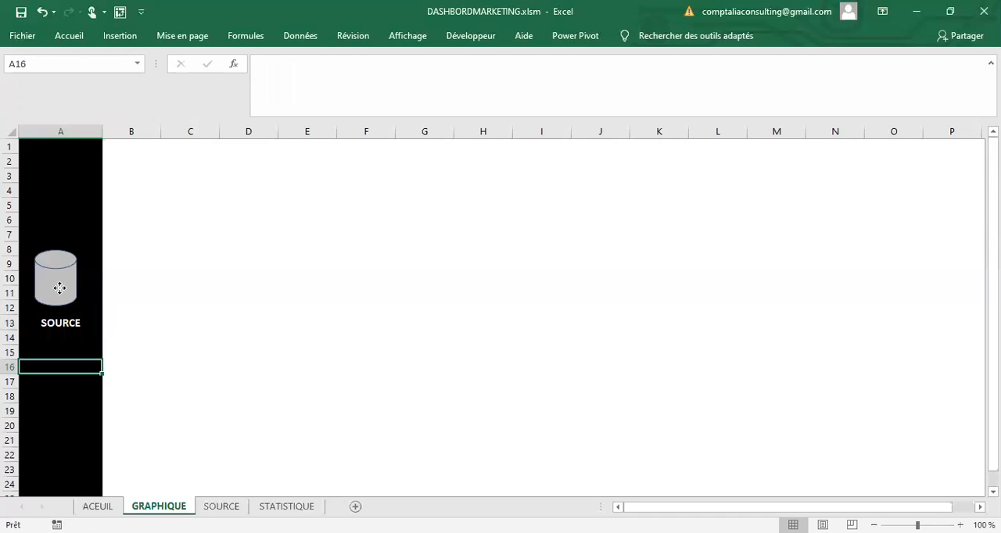
Move the cylinder to sit centred just above the SOURCE label, apply middle alignment to it, and check its screen tip.
{"action": "left_click_drag", "start_coordinate": [59, 290], "coordinate": [64, 293]}
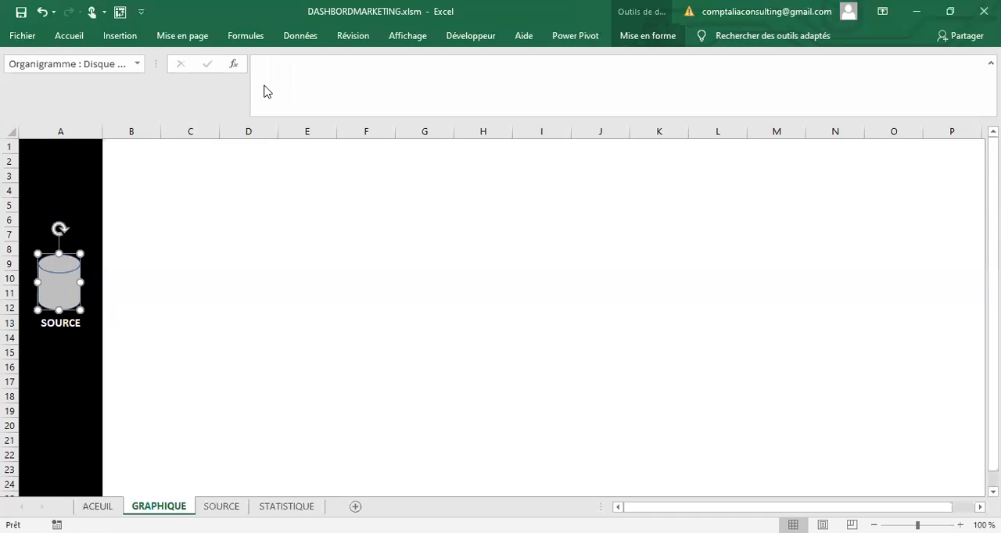
{"action": "left_click", "coordinate": [69, 36]}
{"action": "left_click", "coordinate": [256, 63]}
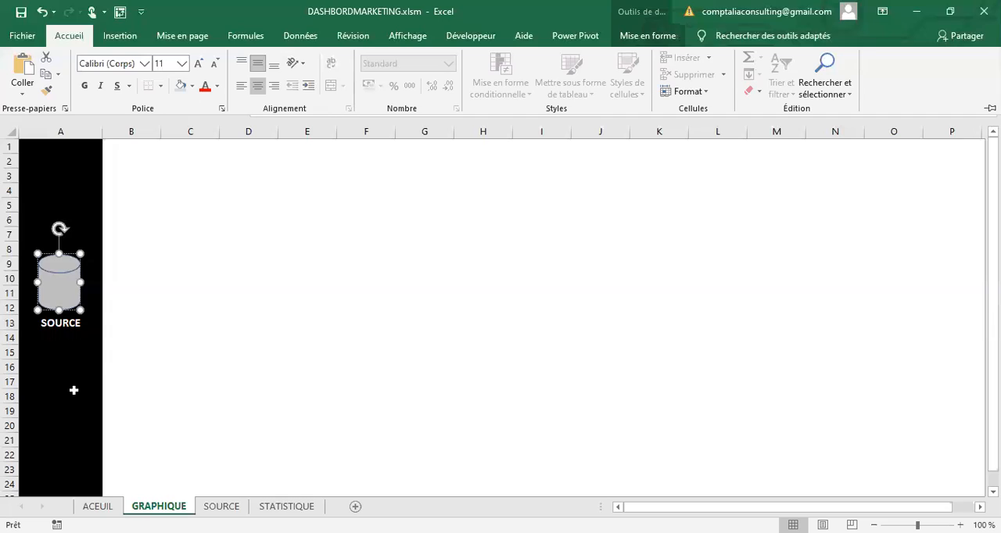
{"action": "left_click", "coordinate": [75, 367]}
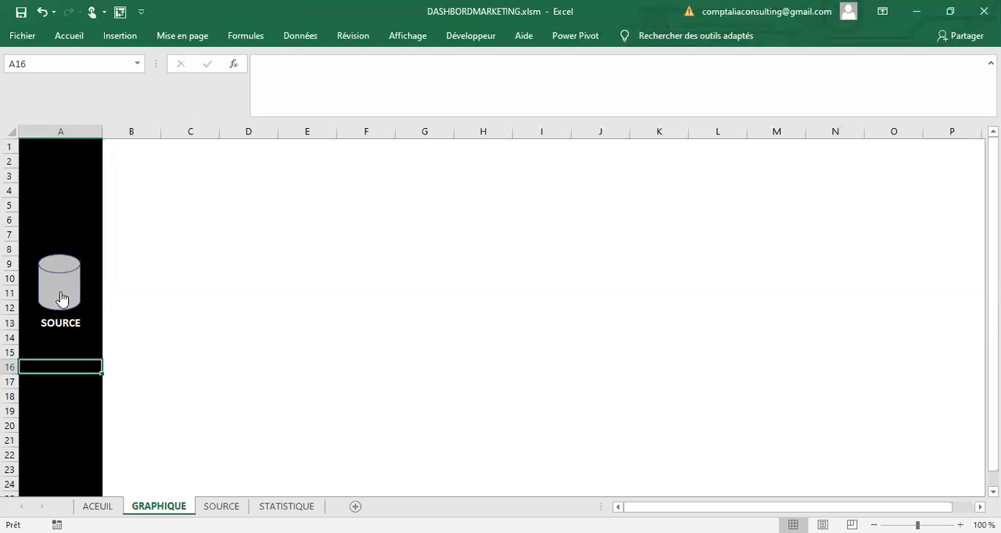
{"action": "left_click", "coordinate": [68, 417]}
Copy the linked cloud from ACEUIL into column A of GRAPHIQUE at a reduced size, and place it at rows 15 to 17.
{"action": "left_click", "coordinate": [98, 507]}
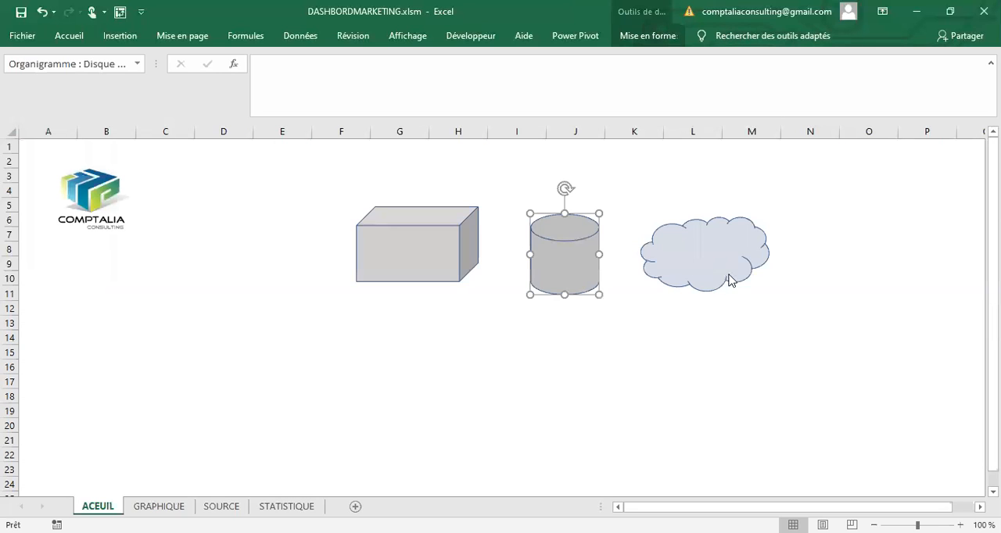
{"action": "right_click", "coordinate": [729, 280]}
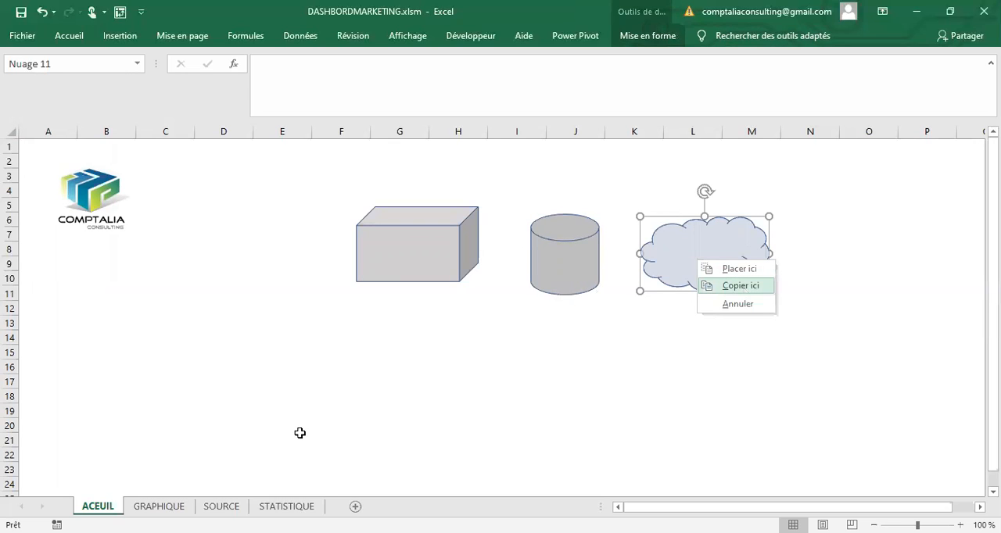
{"action": "left_click", "coordinate": [735, 286]}
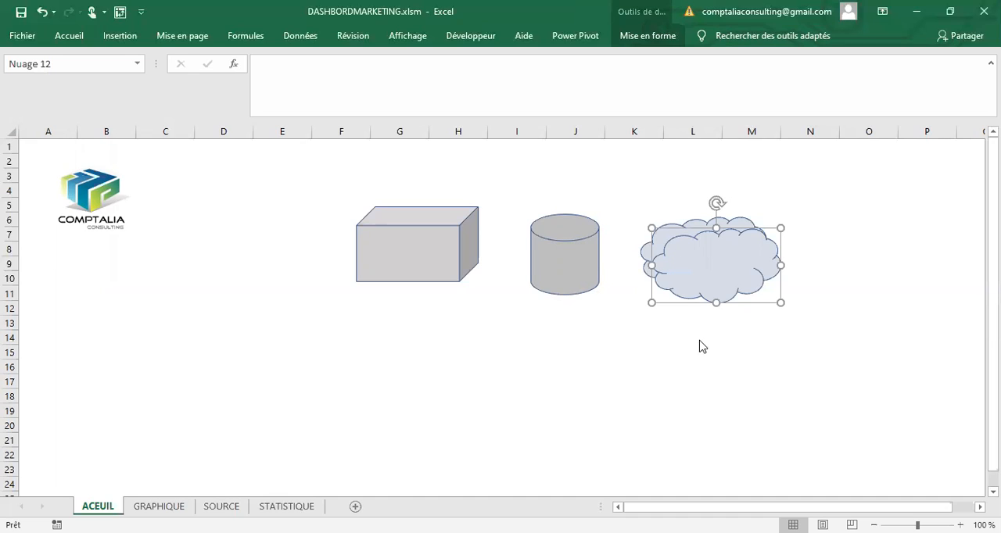
{"action": "right_click", "coordinate": [726, 231]}
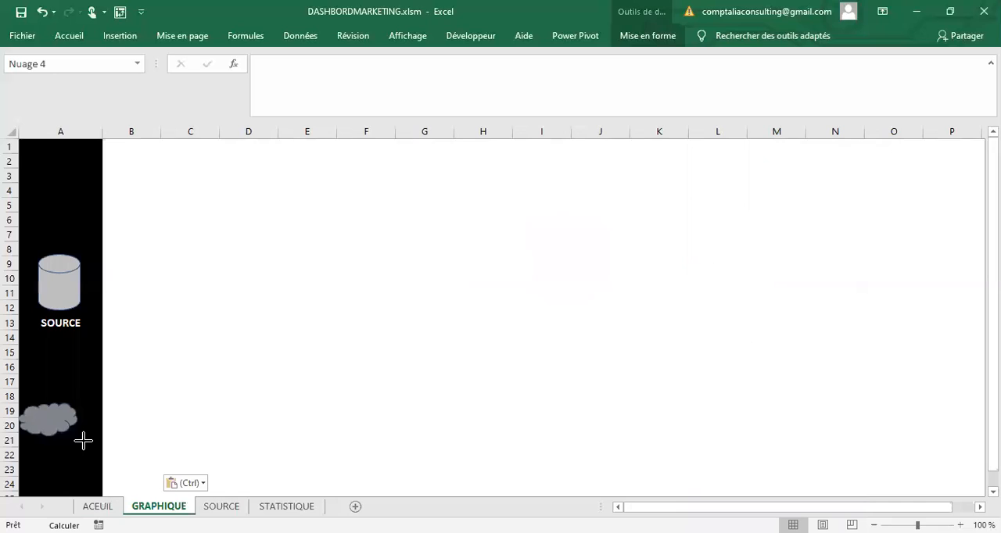
{"action": "left_click_drag", "start_coordinate": [50, 427], "coordinate": [56, 371]}
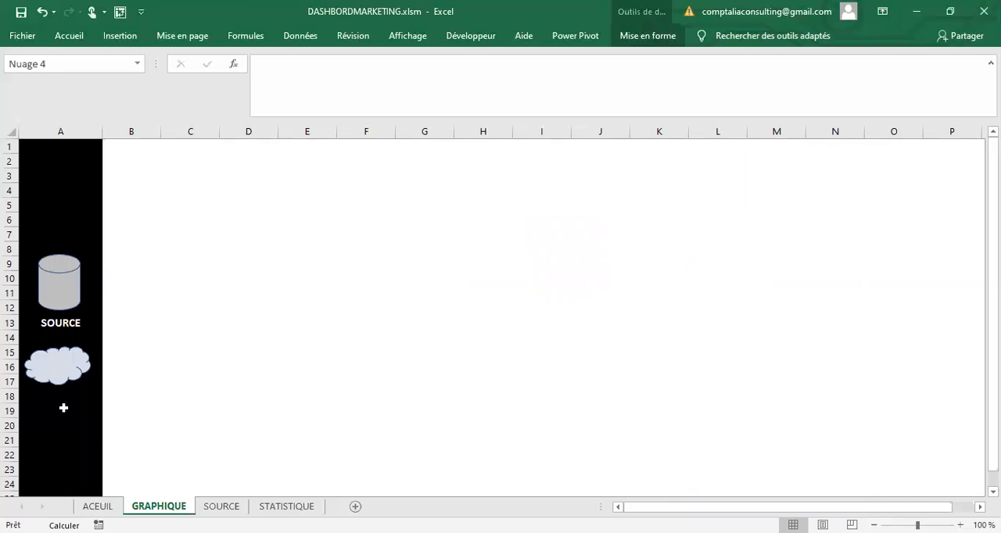
{"action": "left_click", "coordinate": [50, 408]}
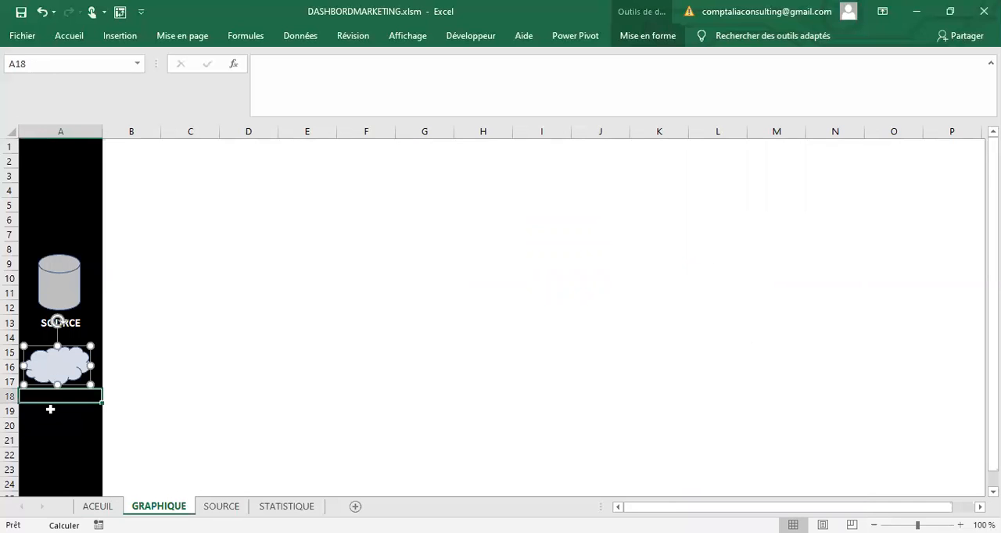
{"action": "type", "text": "GR"}
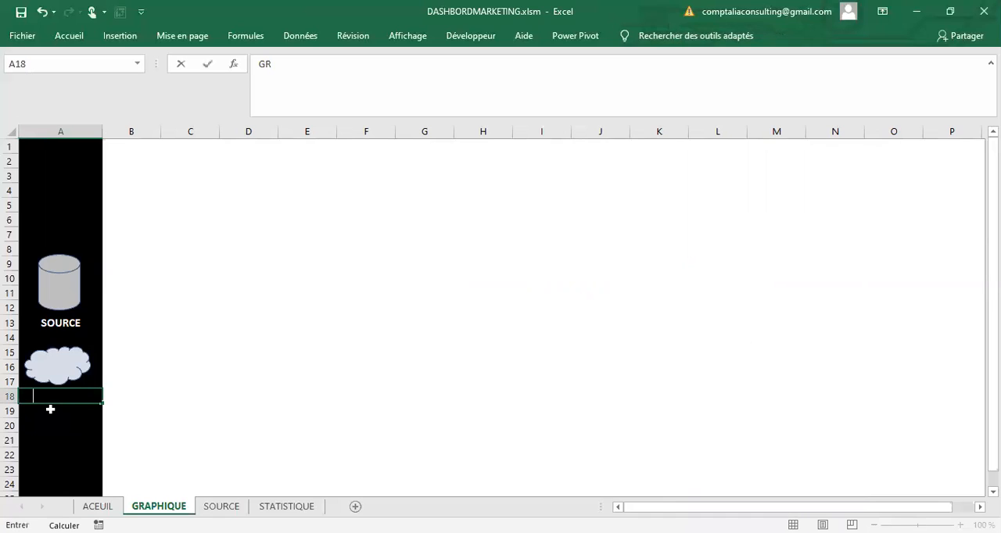
{"action": "type", "text": "APHI"}
Delete the cloud from column A of GRAPHIQUE and copy the linked cube from the ACEUIL sheet.
{"action": "right_click", "coordinate": [63, 352]}
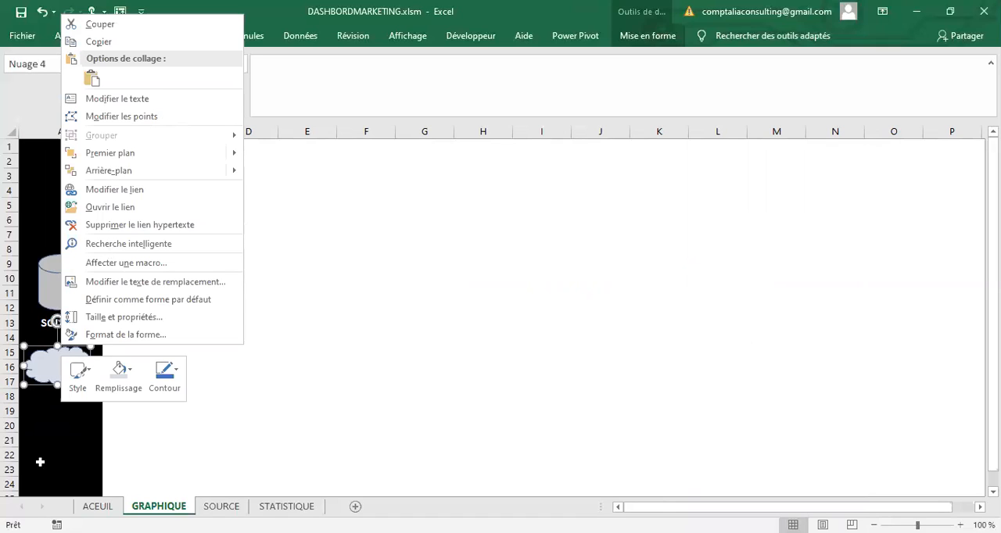
{"action": "left_click", "coordinate": [107, 508]}
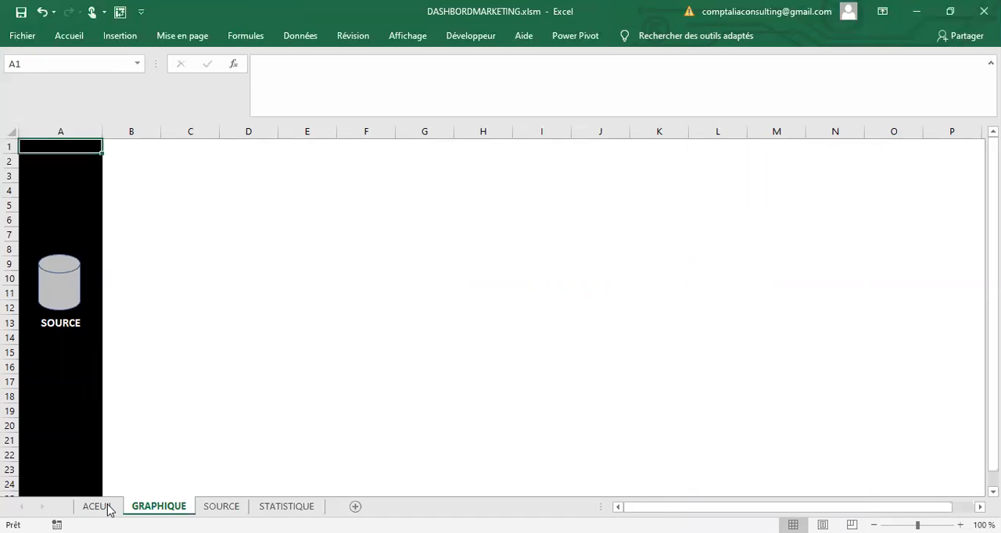
{"action": "key", "text": "ctrl+Page_Up"}
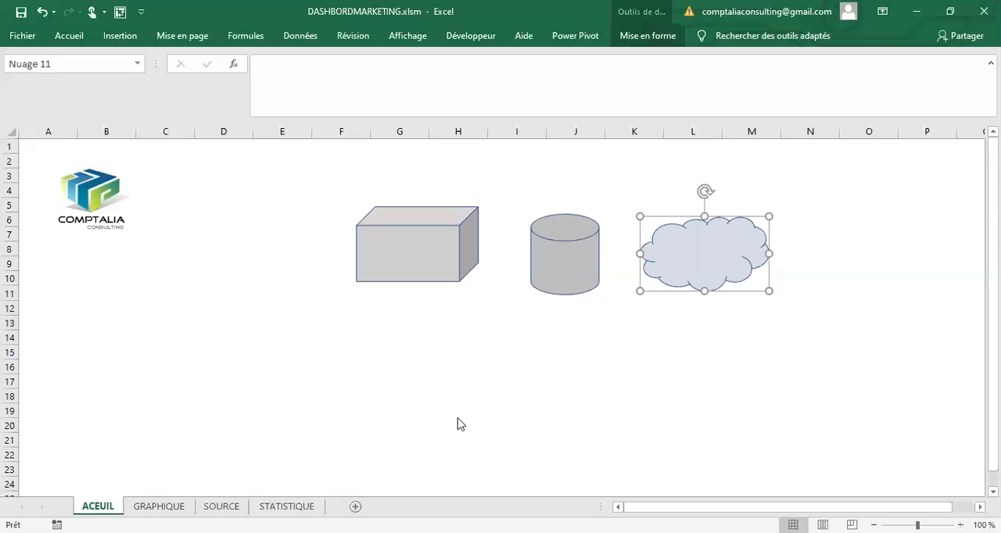
{"action": "right_click", "coordinate": [469, 233]}
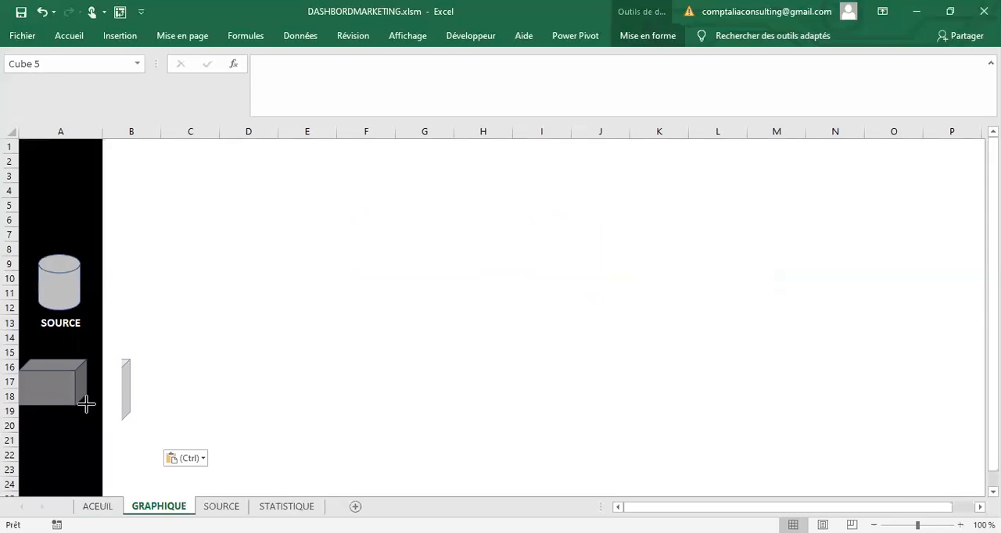
Place the copied cube in column A of GRAPHIQUE, shrink it to cylinder-like width, and centre it below SOURCE at rows 15 to 17.
{"action": "left_click_drag", "start_coordinate": [86, 404], "coordinate": [70, 386]}
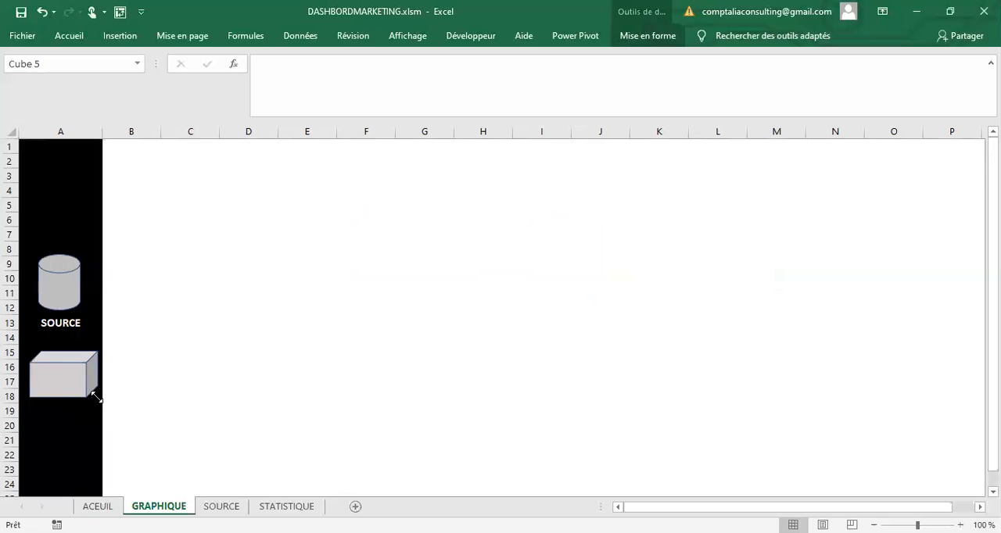
{"action": "left_click", "coordinate": [77, 388]}
{"action": "key", "text": "Escape"}
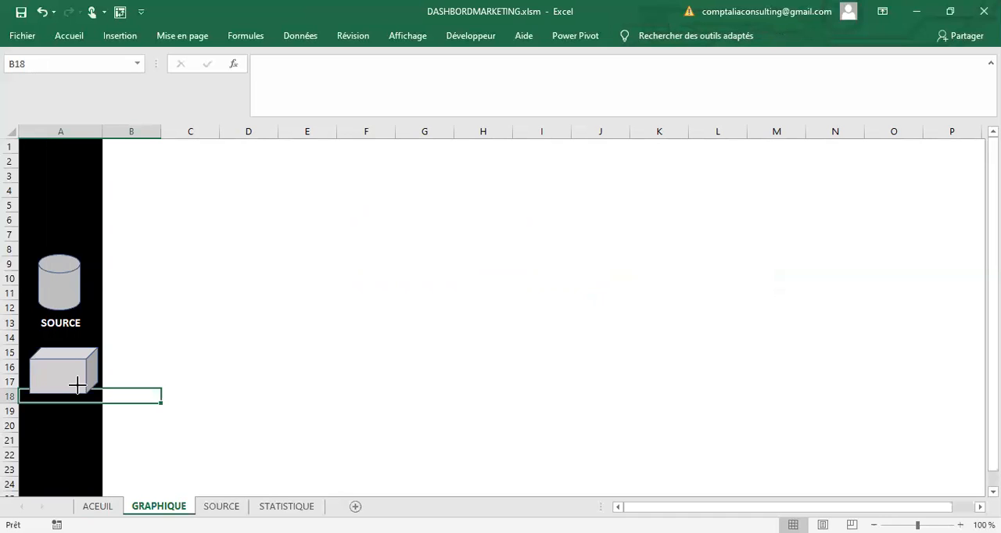
{"action": "left_click_drag", "start_coordinate": [78, 385], "coordinate": [48, 373]}
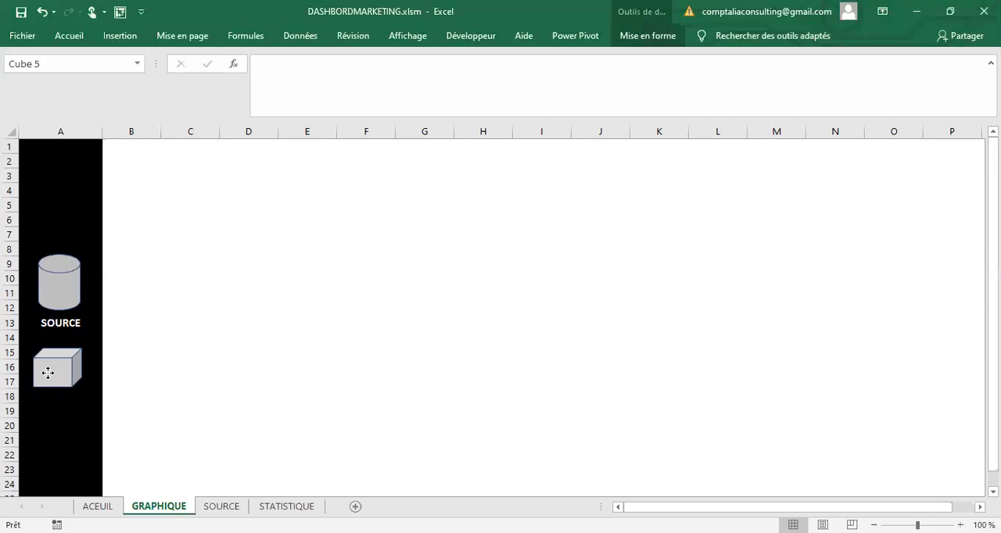
{"action": "key", "text": "Right"}
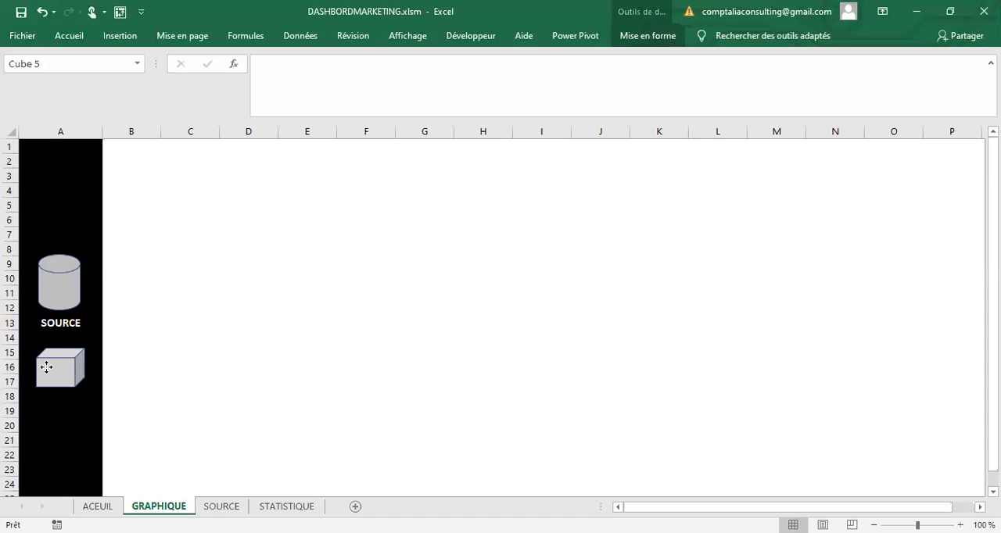
{"action": "key", "text": "Up"}
{"action": "key", "text": "Up"}
{"action": "left_click", "coordinate": [51, 402]}
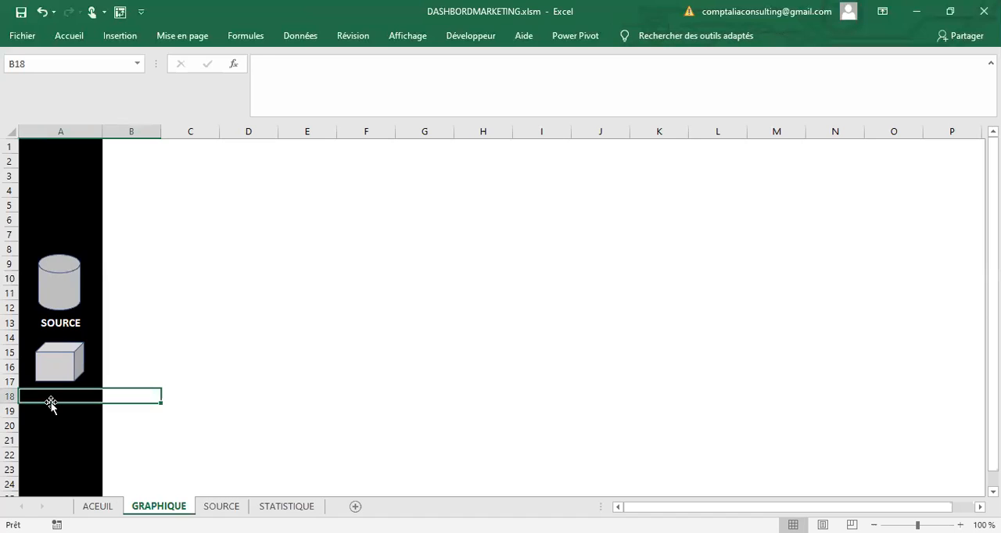
{"action": "type", "text": "S"}
{"action": "key", "text": "BackSpace"}
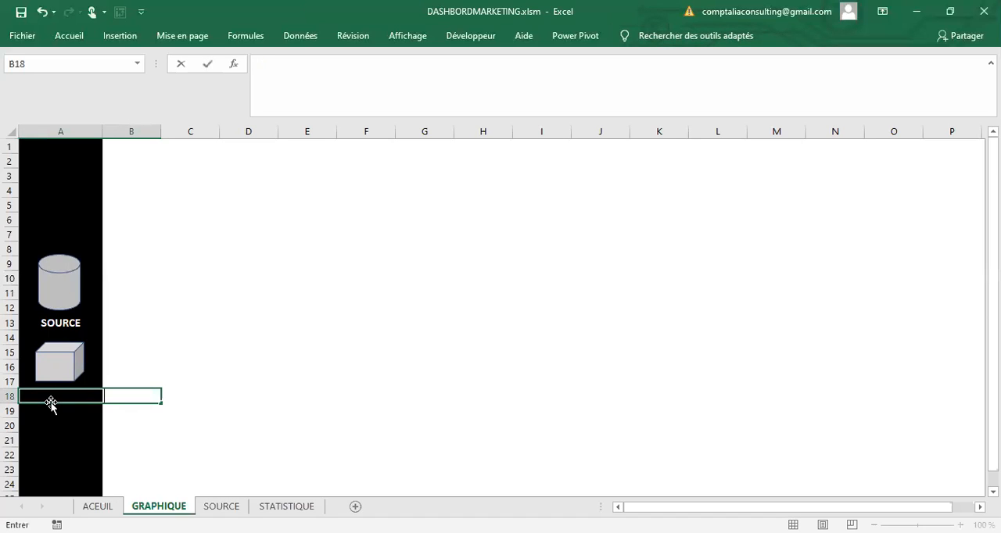
Enter the label STATISTIQUE in cell A18 below the cube.
{"action": "left_click", "coordinate": [43, 395]}
{"action": "type", "text": "S"}
{"action": "key", "text": "BackSpace"}
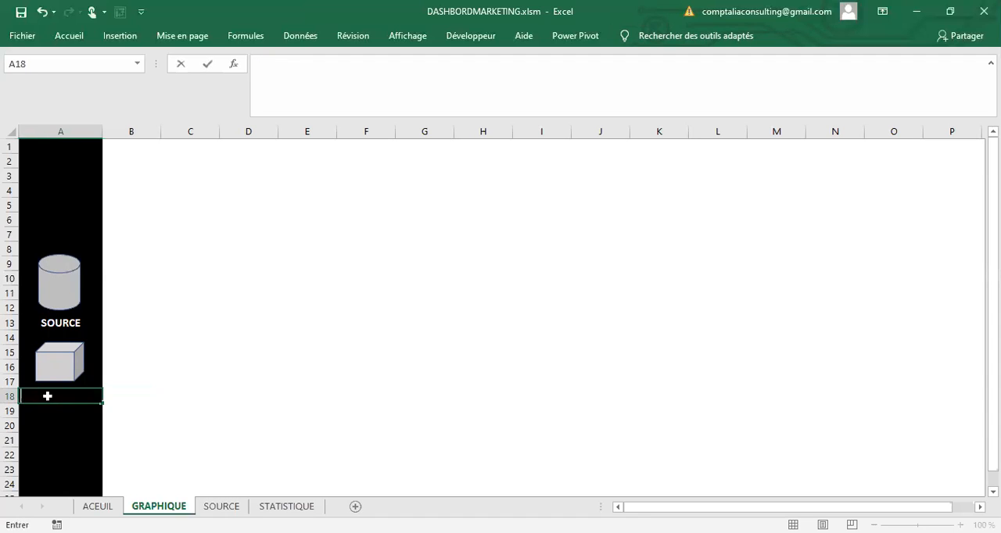
{"action": "key", "text": "Return"}
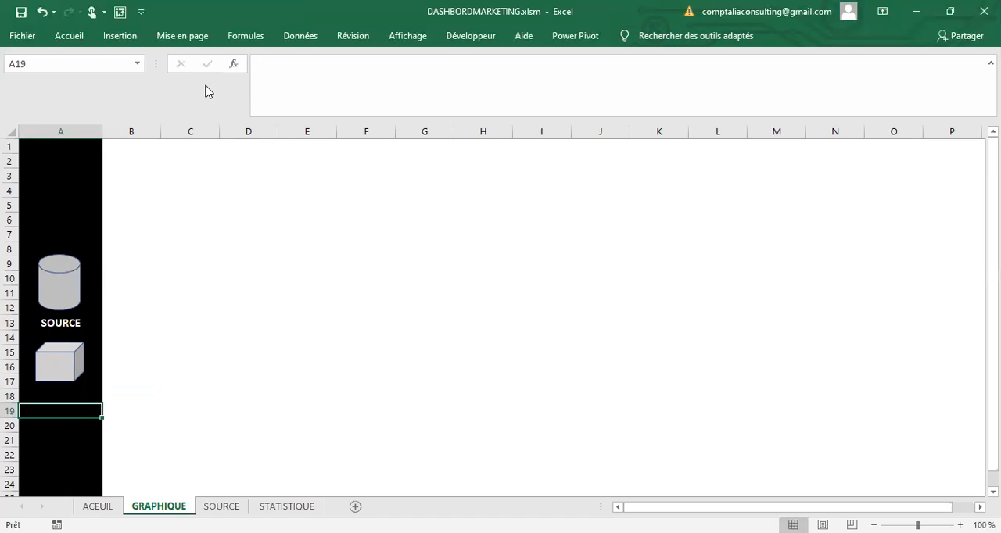
{"action": "key", "text": "Up"}
{"action": "type", "text": "STATISTIQUE"}
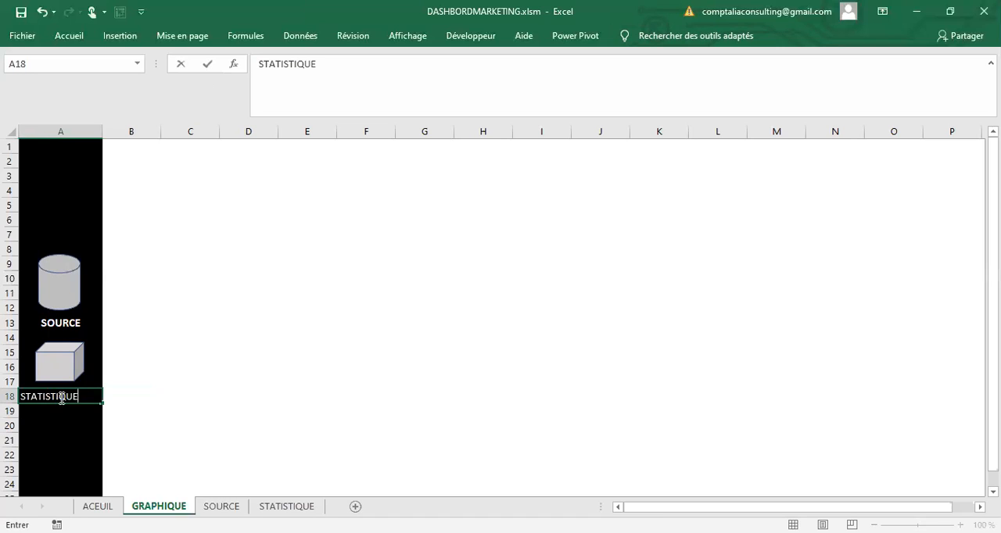
Format the STATISTIQUE label in A18 as bold, white, centred, 12-point text.
{"action": "left_click_drag", "start_coordinate": [85, 396], "coordinate": [9, 384]}
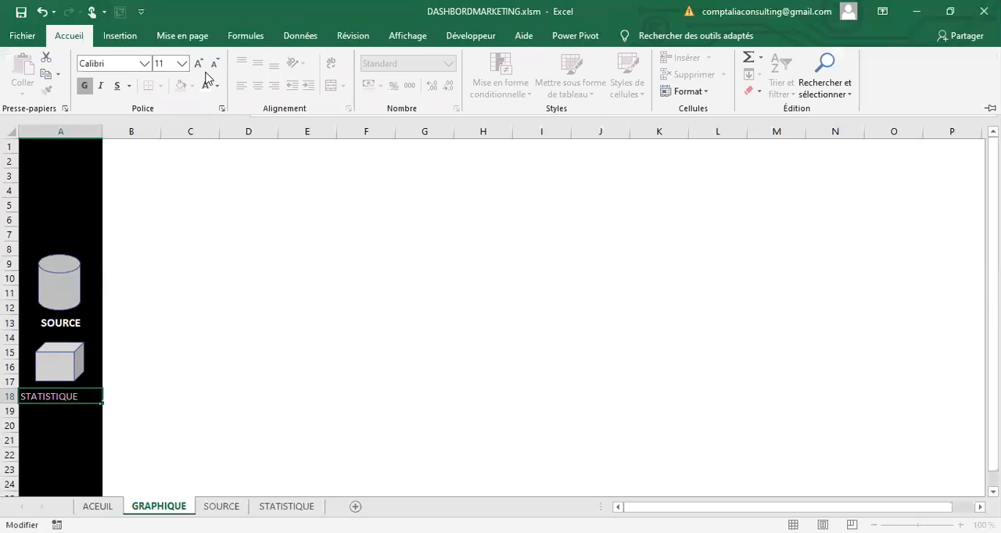
{"action": "left_click", "coordinate": [199, 64]}
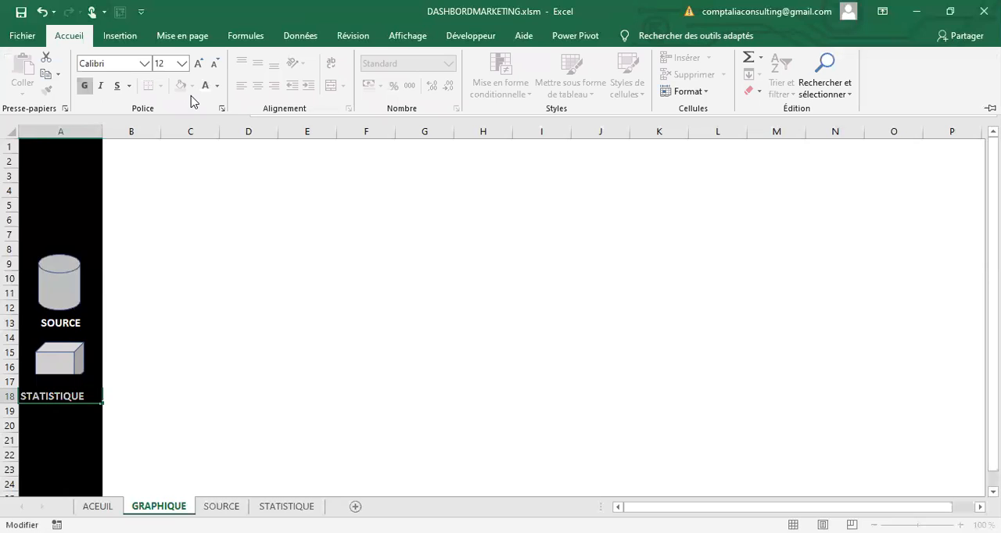
{"action": "left_click", "coordinate": [74, 400]}
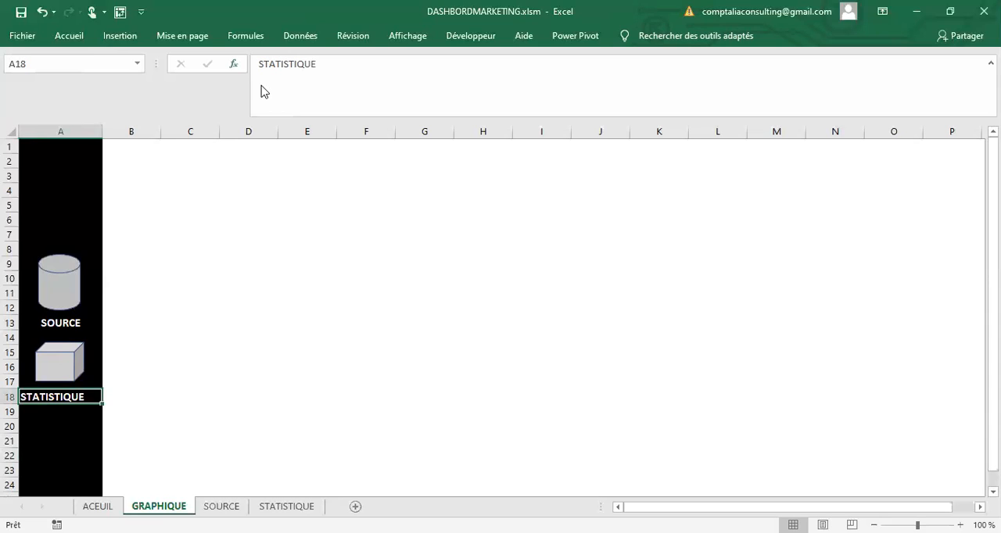
With cell A4 selected, search Bing's online images for "MENU ACEUIL" and browse the results for a suitable home icon.
{"action": "left_click", "coordinate": [58, 185]}
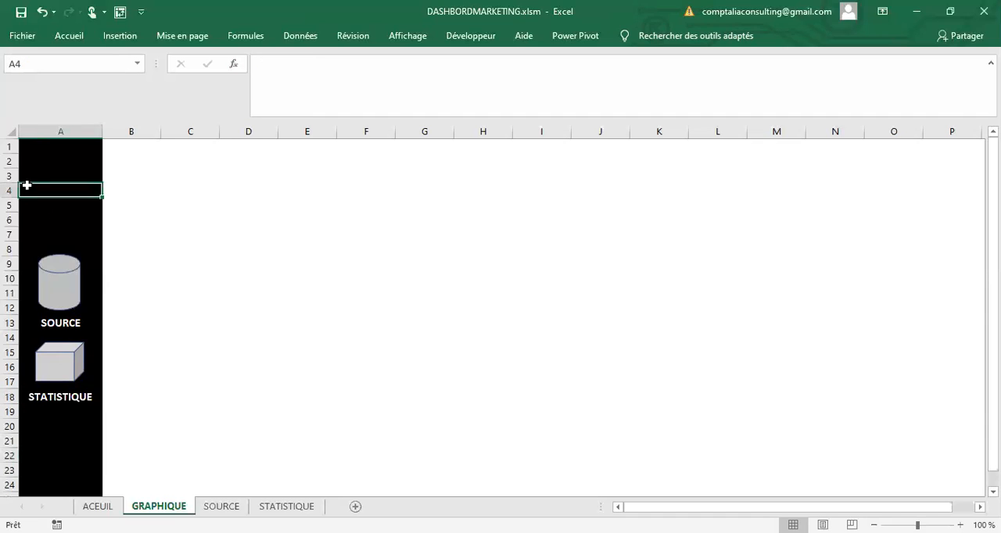
{"action": "left_click", "coordinate": [82, 41]}
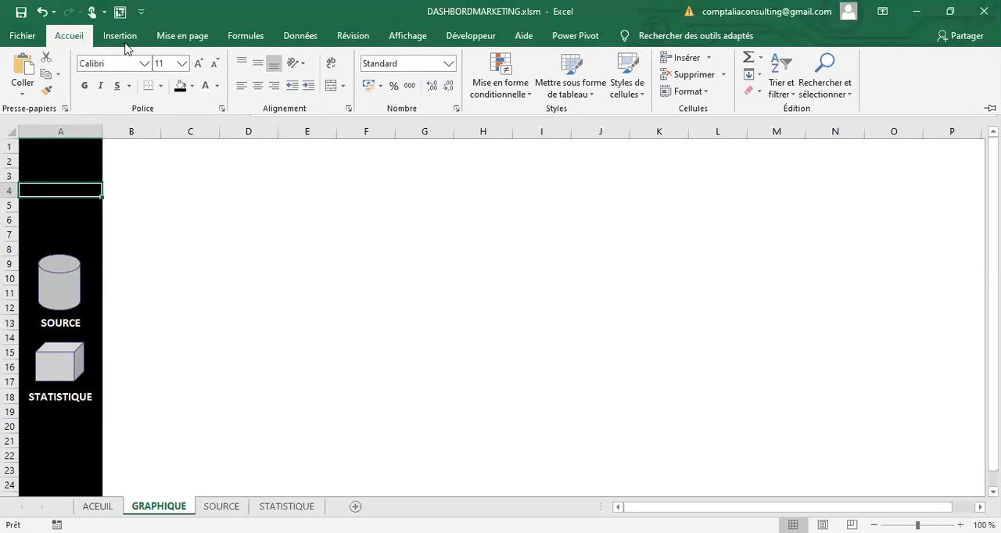
{"action": "left_click", "coordinate": [123, 37]}
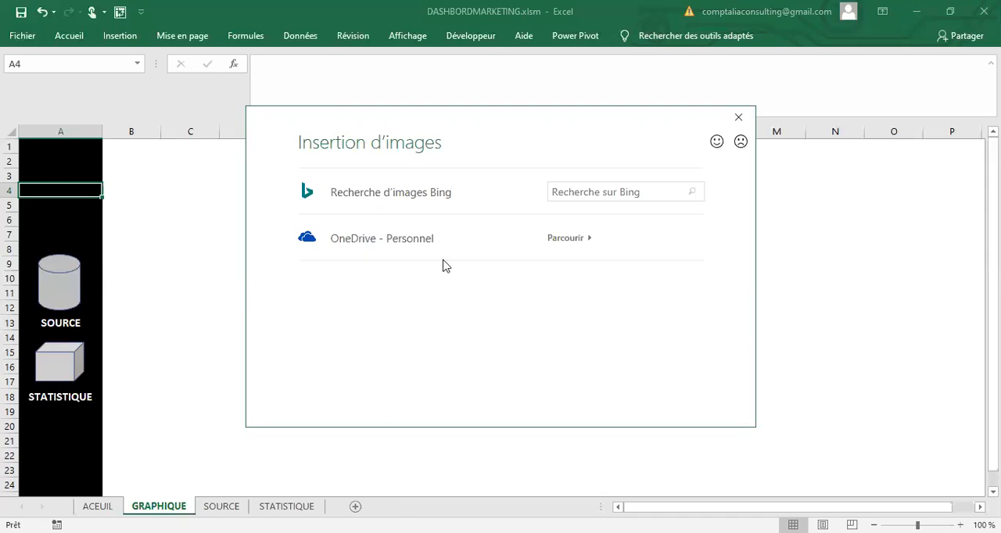
{"action": "left_click", "coordinate": [604, 197]}
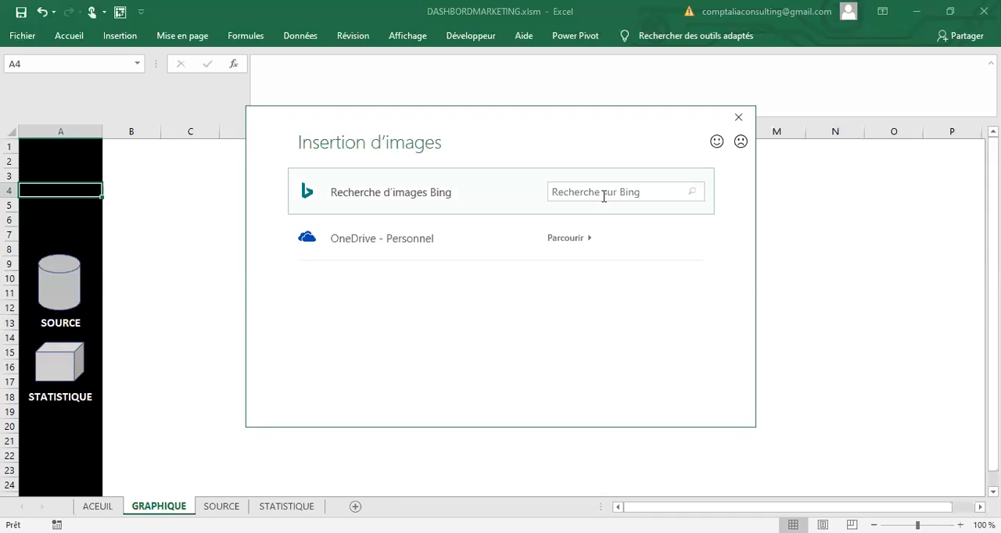
{"action": "type", "text": "MENU ACEUIL"}
{"action": "key", "text": "Return"}
{"action": "left_click", "coordinate": [693, 192]}
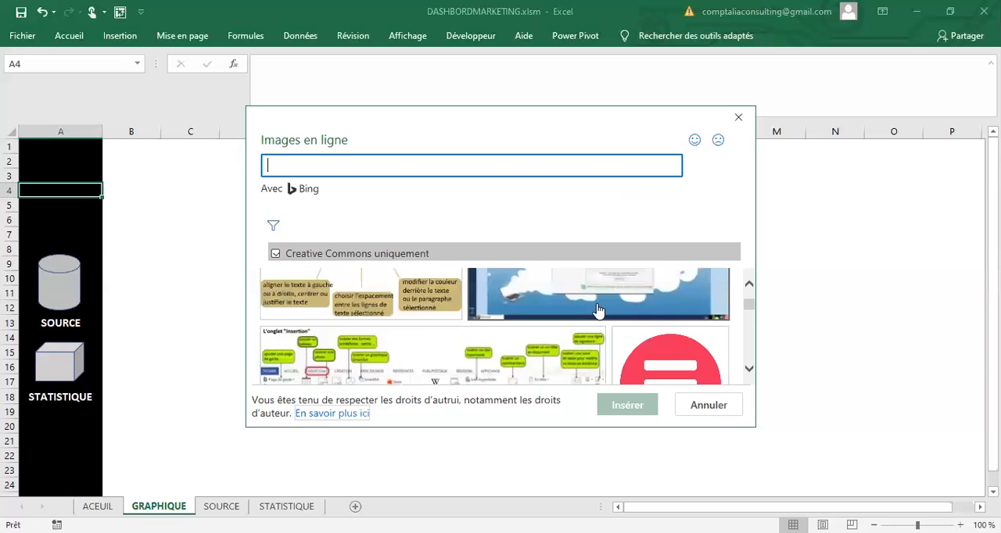
{"action": "scroll", "coordinate": [598, 311], "scroll_direction": "down", "scroll_amount": 1}
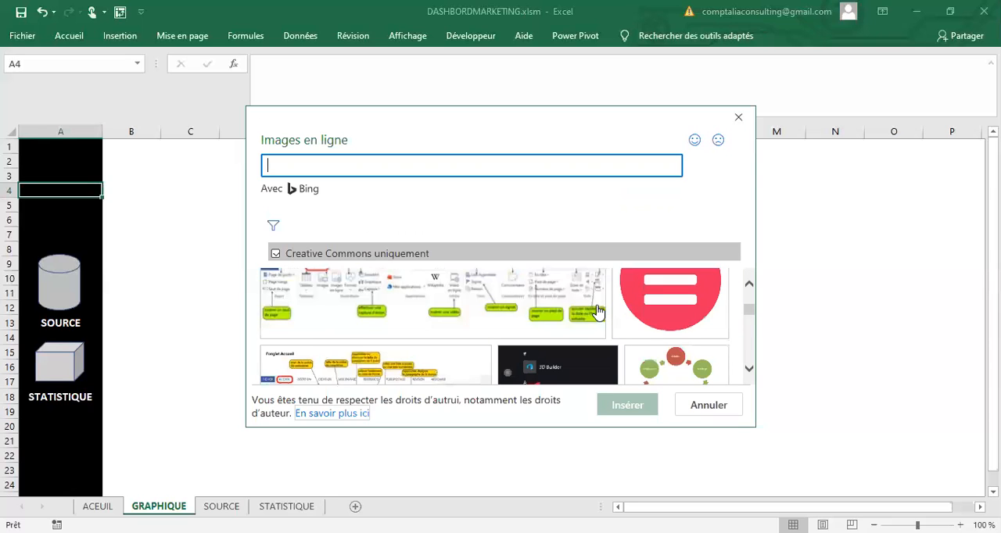
{"action": "scroll", "coordinate": [599, 312], "scroll_direction": "down", "scroll_amount": 3}
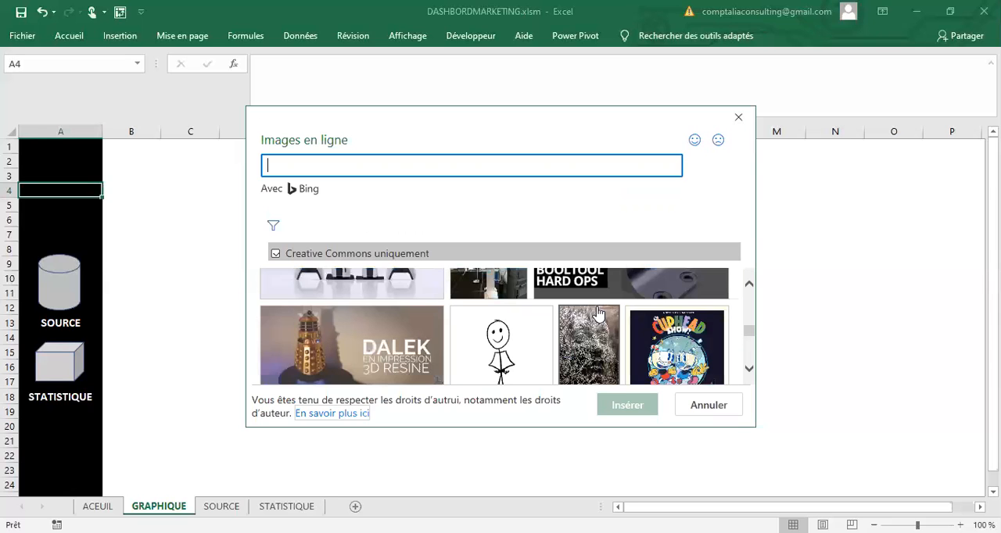
{"action": "scroll", "coordinate": [287, 162], "scroll_direction": "down", "scroll_amount": 1}
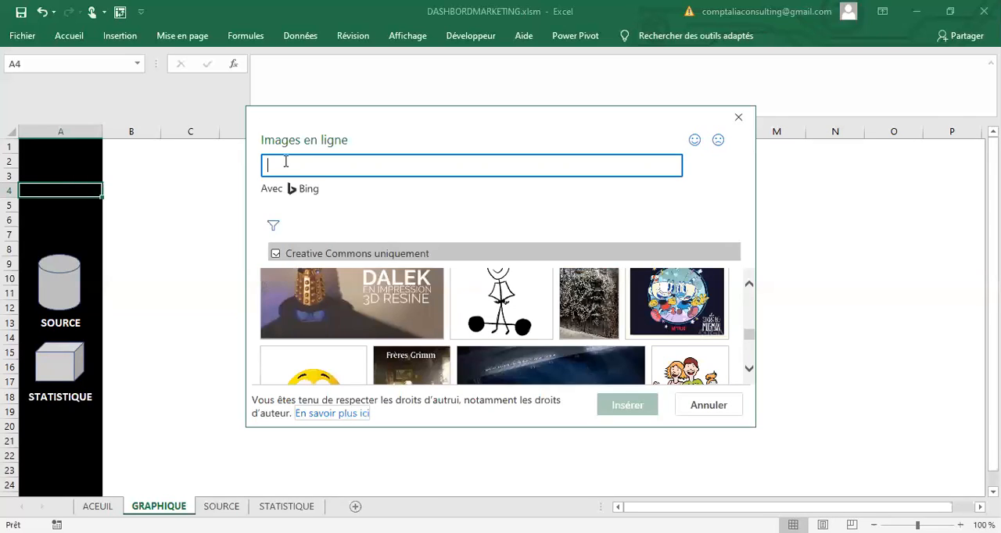
Search the online images for "icone aceuil" and insert the round blue icon with the white house.
{"action": "type", "text": "ico"}
{"action": "type", "text": "ne"}
{"action": "type", "text": " aceuim"}
{"action": "key", "text": "BackSpace"}
{"action": "type", "text": "l"}
{"action": "key", "text": "Return"}
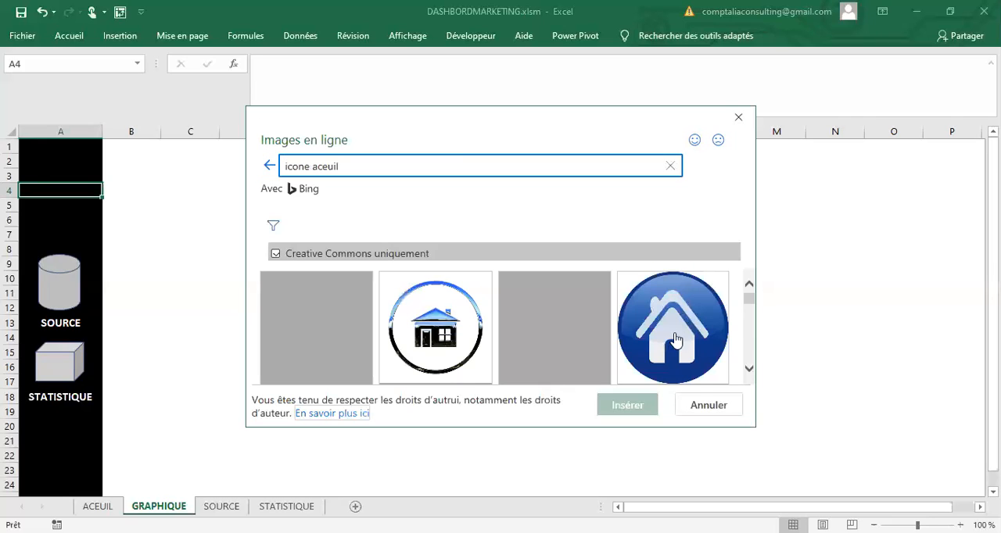
{"action": "left_click", "coordinate": [676, 340]}
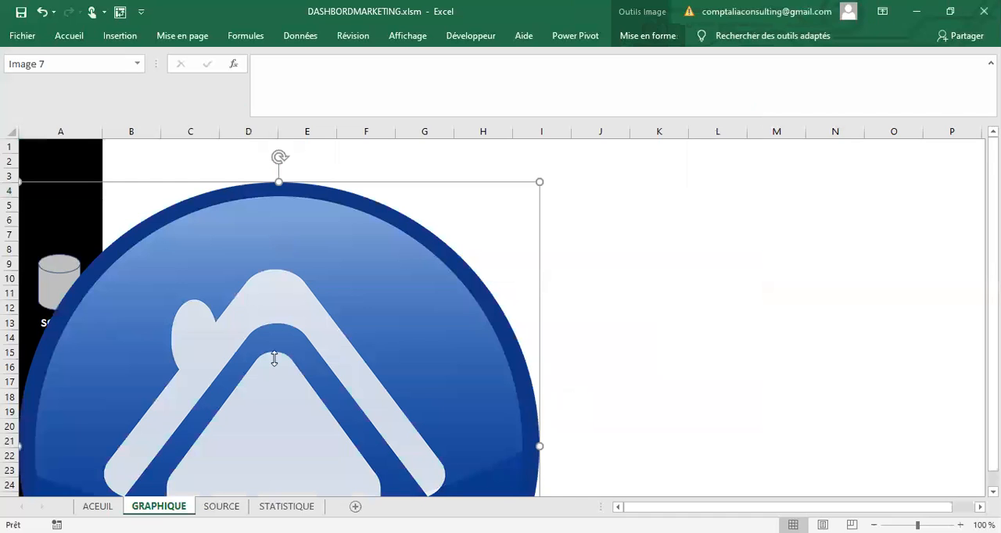
Shrink the house icon to about the cylinder's width and centre it in column A at rows 2 to 6.
{"action": "scroll", "coordinate": [275, 359], "scroll_direction": "down", "scroll_amount": 8}
{"action": "left_click_drag", "start_coordinate": [276, 358], "coordinate": [276, 154]}
{"action": "scroll", "coordinate": [276, 154], "scroll_direction": "up", "scroll_amount": 5}
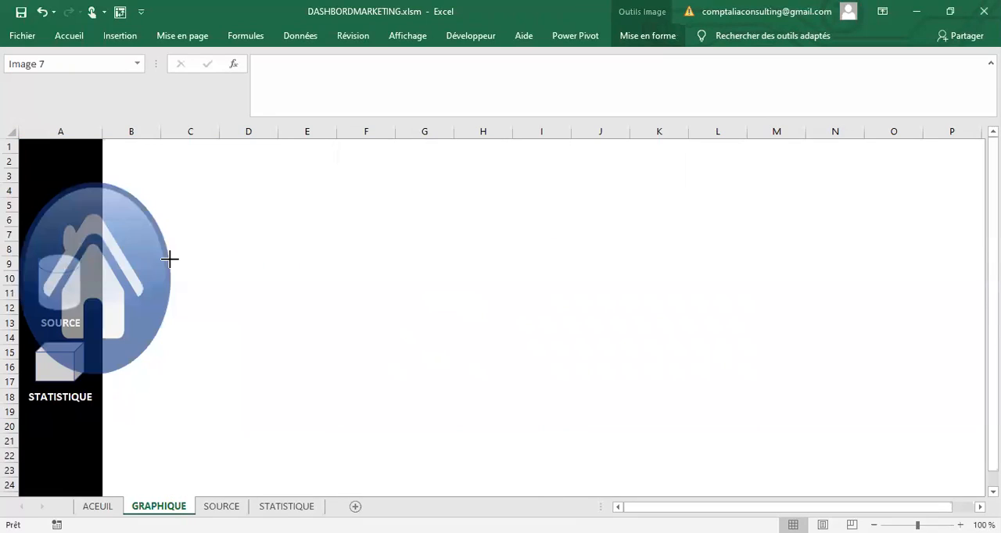
{"action": "left_click_drag", "start_coordinate": [91, 378], "coordinate": [91, 377]}
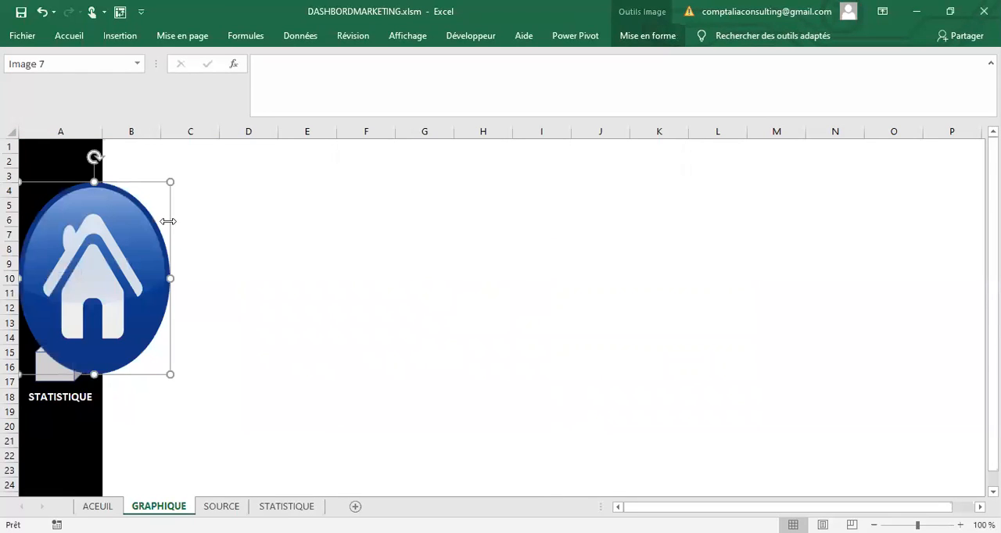
{"action": "left_click_drag", "start_coordinate": [168, 221], "coordinate": [86, 221]}
{"action": "left_click_drag", "start_coordinate": [24, 216], "coordinate": [39, 194]}
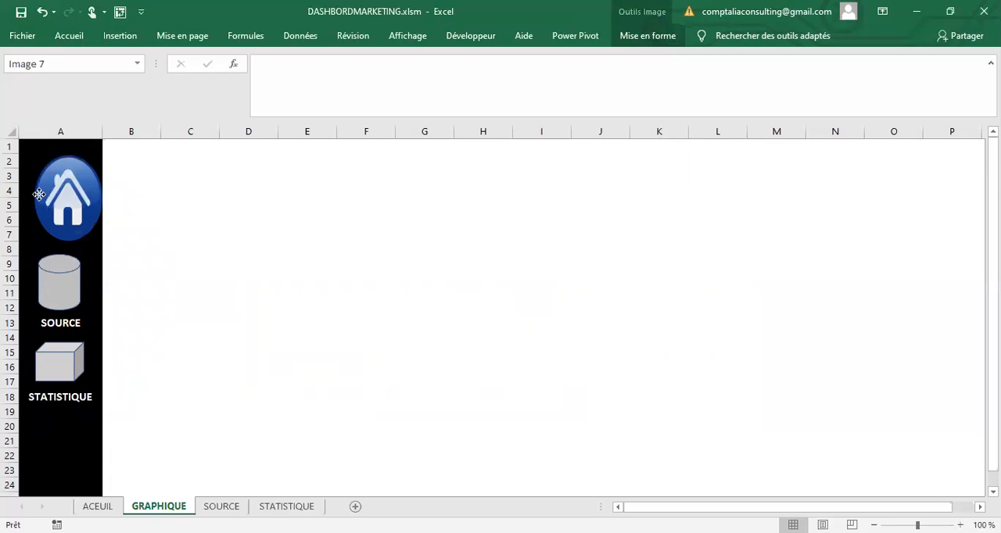
{"action": "left_click_drag", "start_coordinate": [66, 239], "coordinate": [59, 216]}
{"action": "left_click_drag", "start_coordinate": [100, 186], "coordinate": [87, 186]}
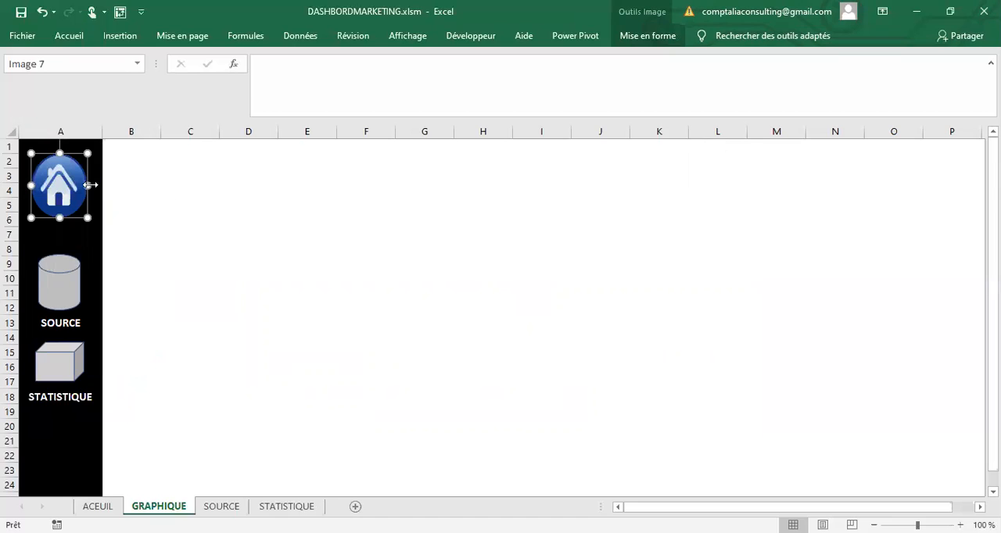
{"action": "left_click_drag", "start_coordinate": [91, 185], "coordinate": [83, 184]}
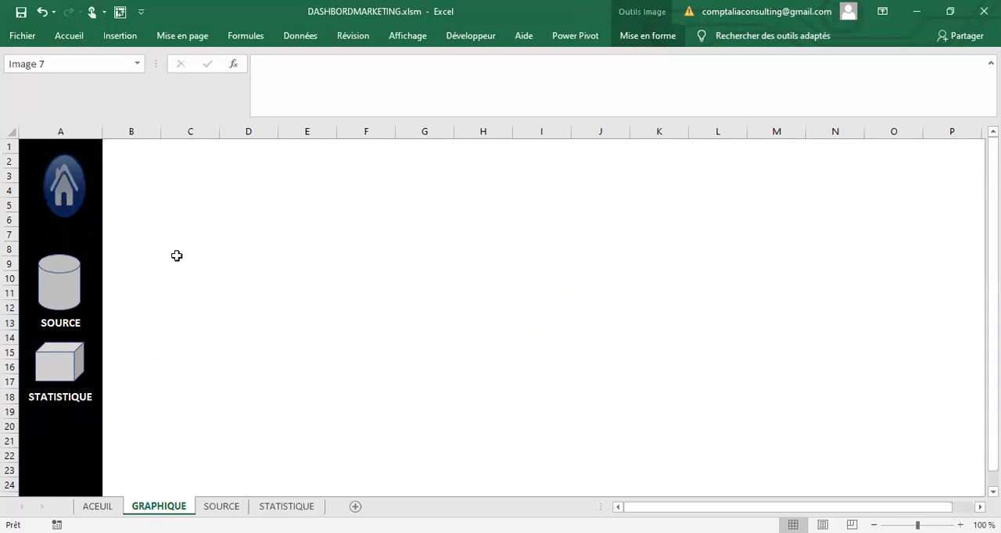
Hyperlink the house icon to cell A1 of the ACEUIL sheet, with the ScreenTip ACEUIL.
{"action": "left_click", "coordinate": [64, 234]}
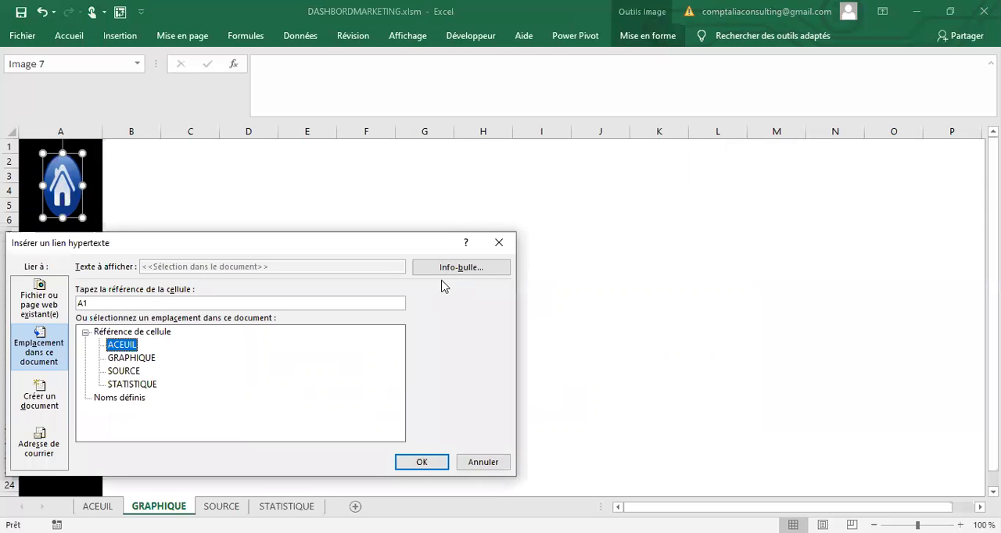
{"action": "left_click", "coordinate": [443, 269]}
{"action": "type", "text": "ACEUIL"}
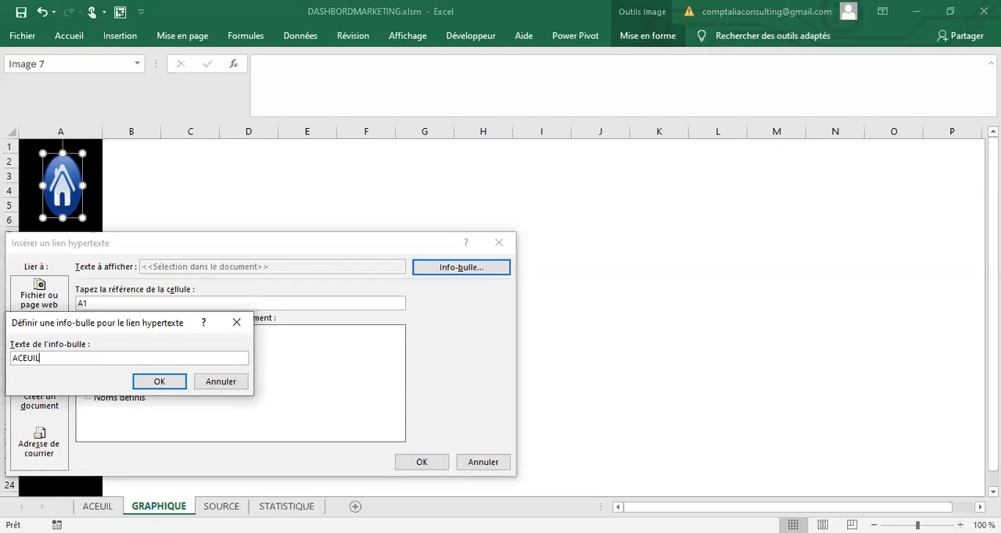
{"action": "left_click", "coordinate": [158, 383]}
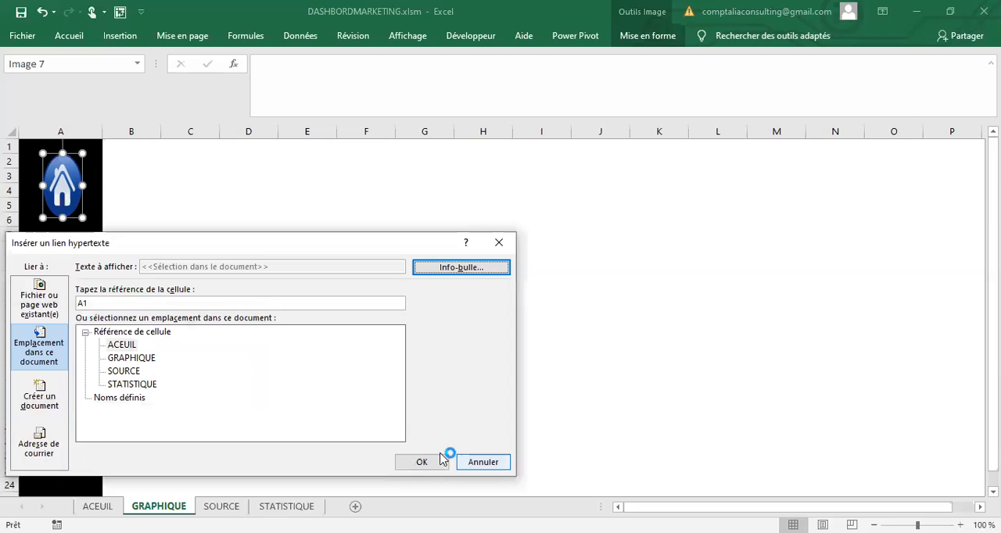
{"action": "key", "text": "Escape"}
Enter the label ACEUIL in cell A7, below the house icon.
{"action": "left_click", "coordinate": [54, 239]}
{"action": "type", "text": "ACEUIL"}
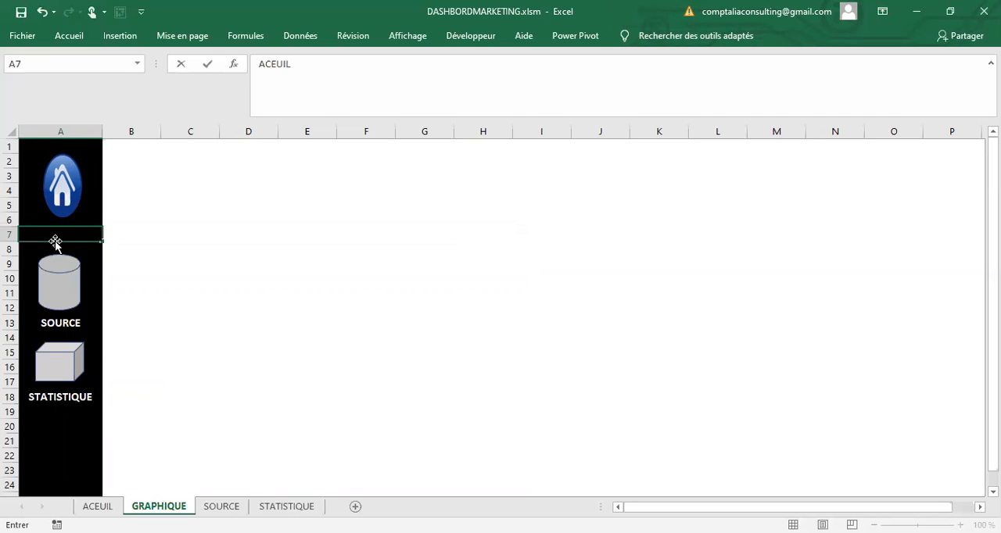
Format the ACEUIL label in A7 as bold, white, centred, 12-point text.
{"action": "left_click", "coordinate": [69, 36]}
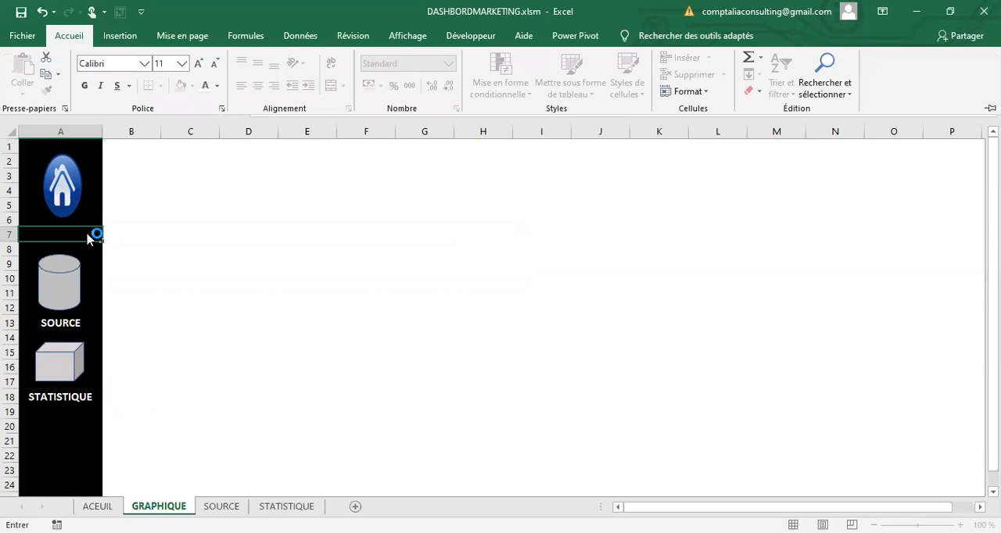
{"action": "left_click", "coordinate": [7, 233]}
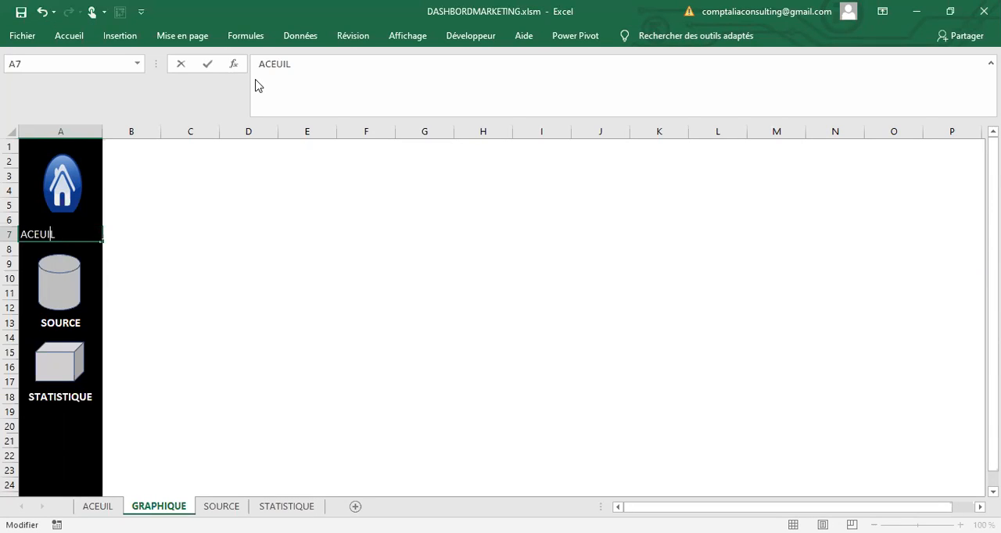
{"action": "key", "text": "Escape"}
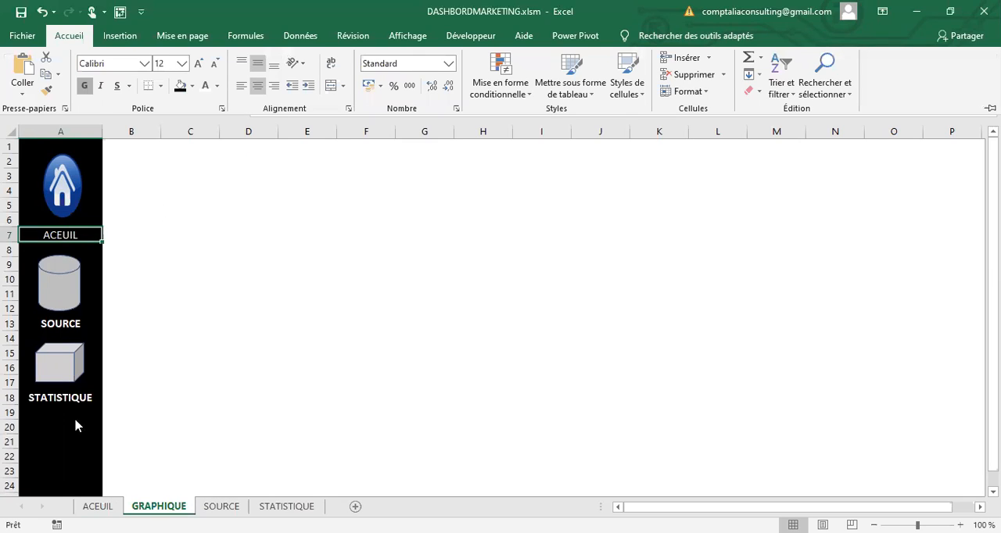
{"action": "left_click", "coordinate": [185, 307]}
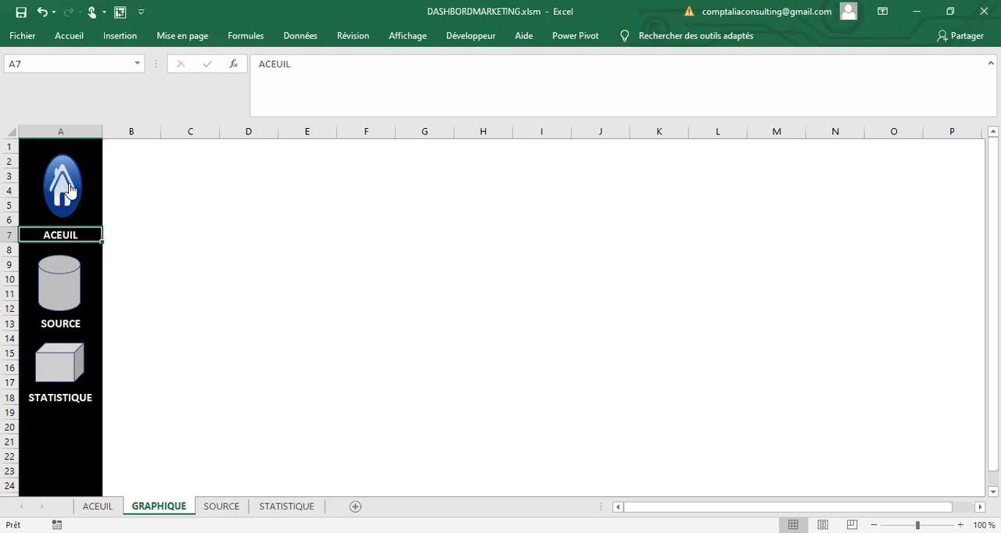
Test the house icon's link to the ACEUIL sheet, and return to the GRAPHIQUE sheet.
{"action": "left_click", "coordinate": [69, 189]}
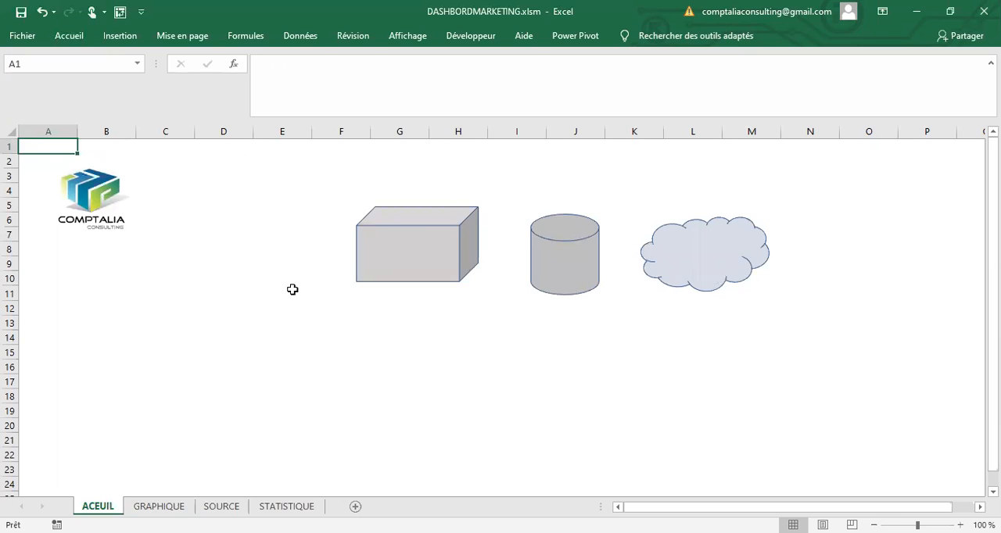
{"action": "key", "text": "ctrl+Page_Down"}
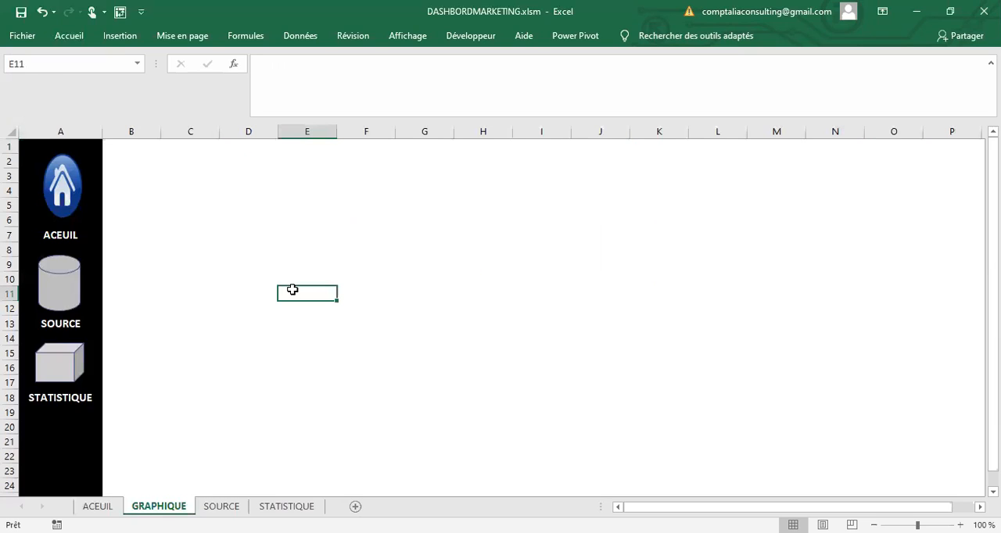